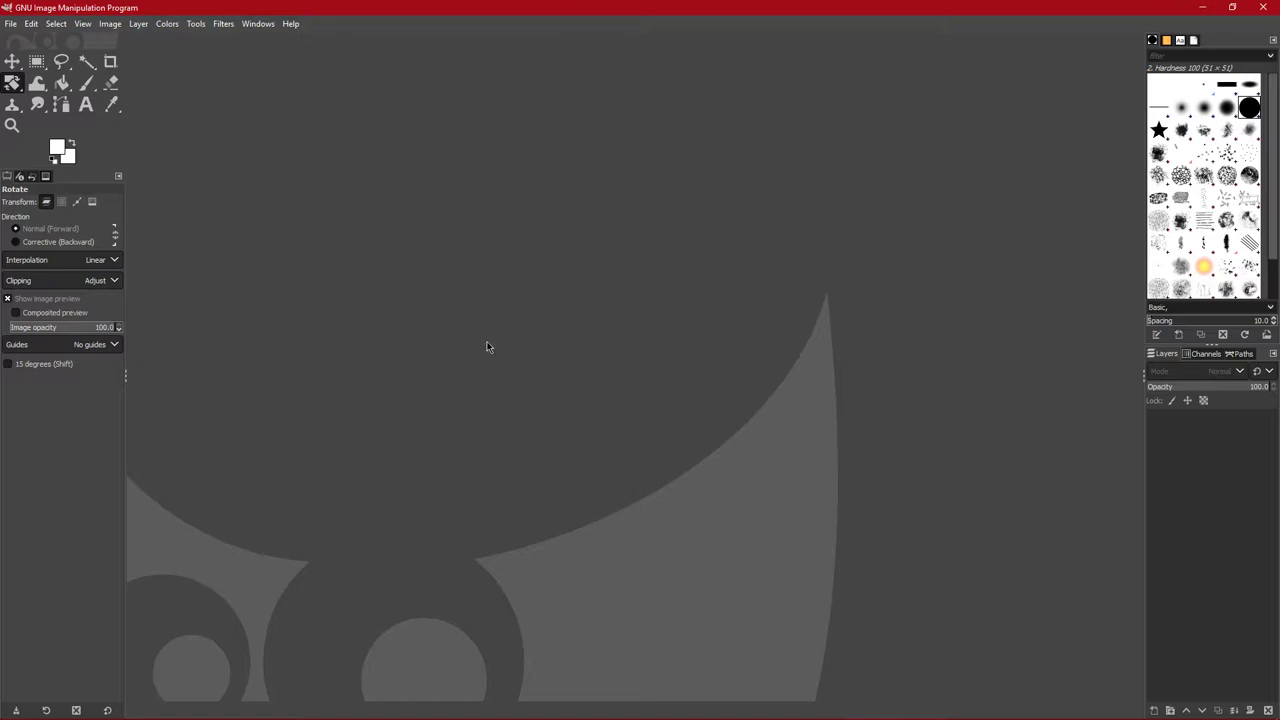
Step: Open the fox character artwork PNG from Primary Memory > Zoho Docs > Files > Downloads as layers
{"action": "left_click", "coordinate": [10, 26]}
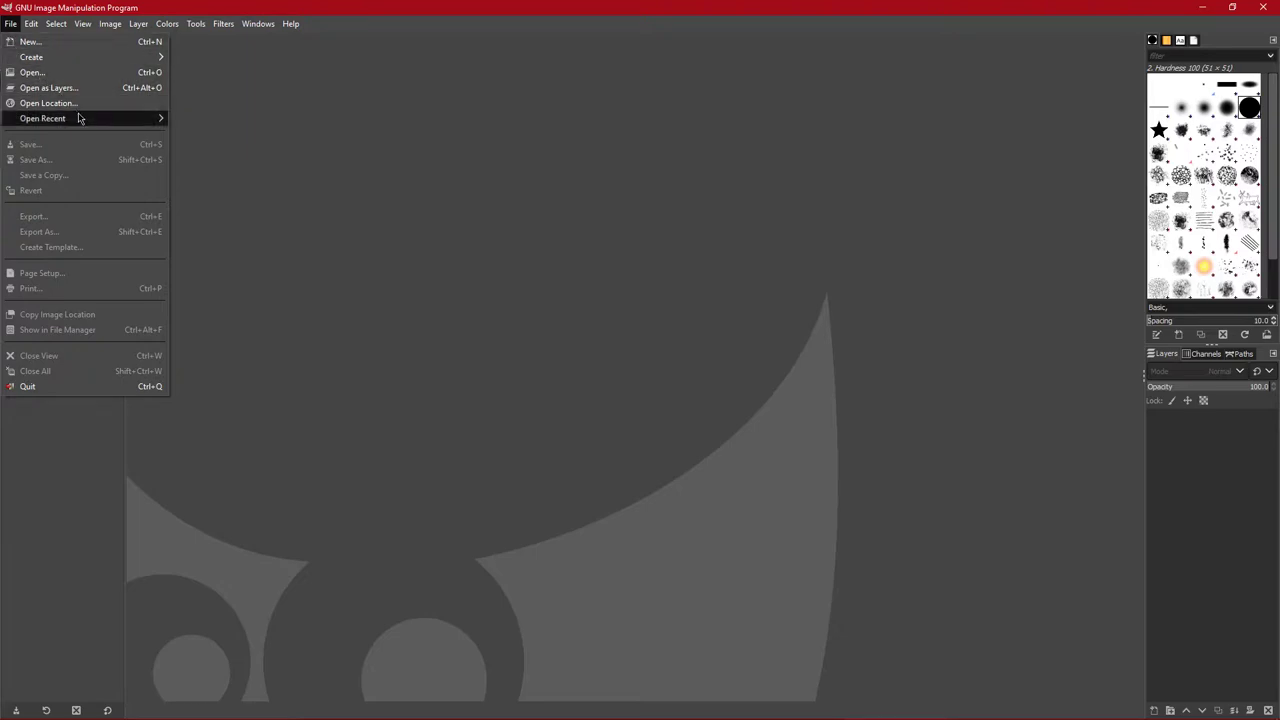
{"action": "mouse_move", "coordinate": [80, 118]}
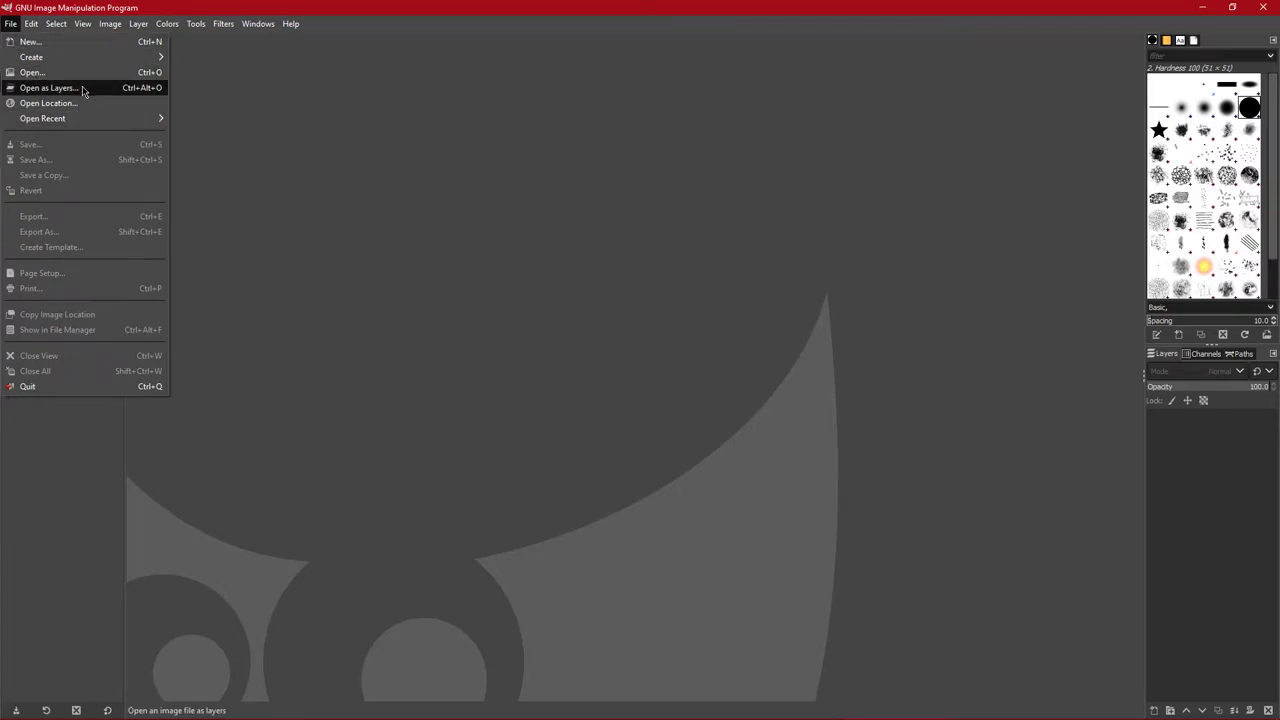
{"action": "left_click", "coordinate": [83, 88]}
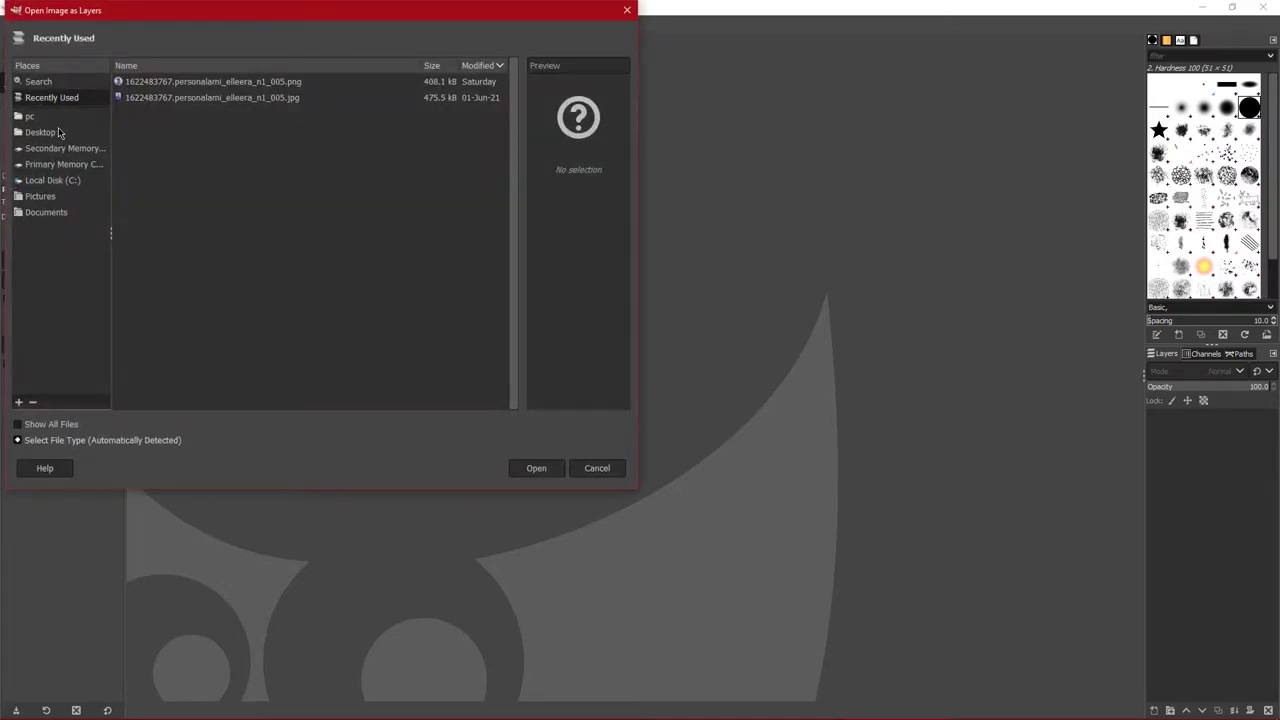
{"action": "left_click", "coordinate": [66, 165]}
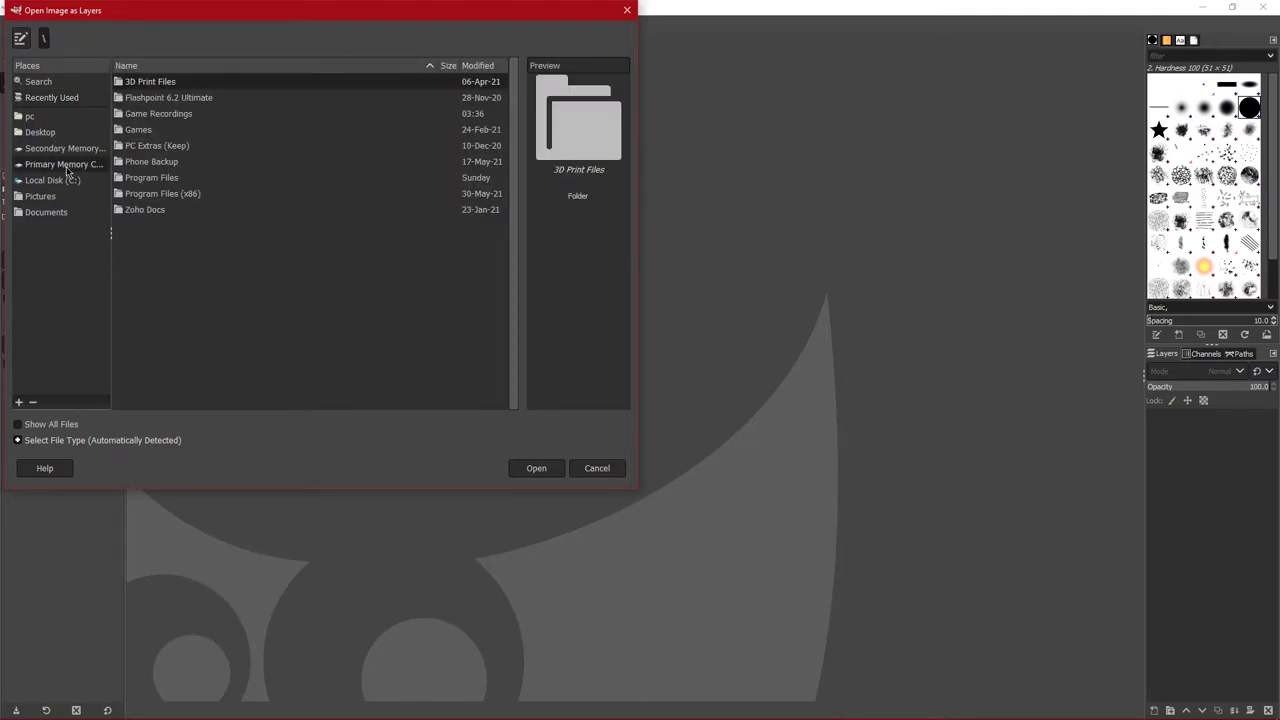
{"action": "double_click", "coordinate": [174, 210]}
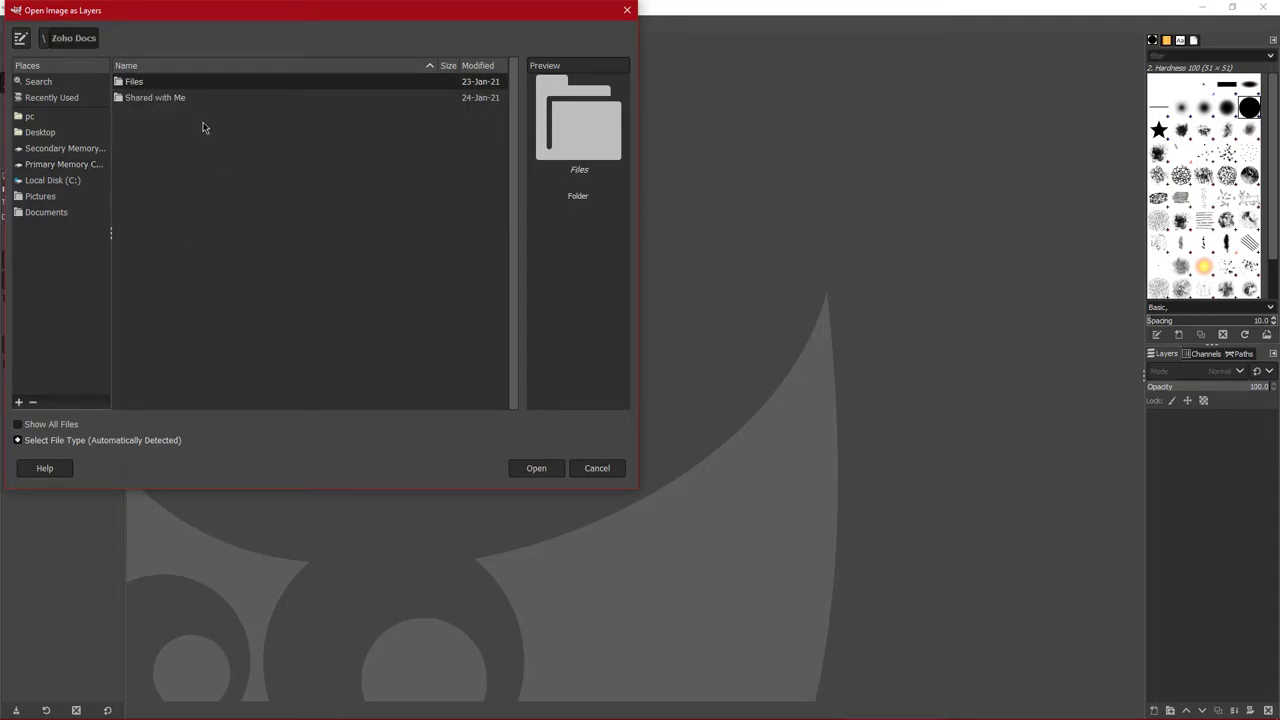
{"action": "double_click", "coordinate": [211, 86]}
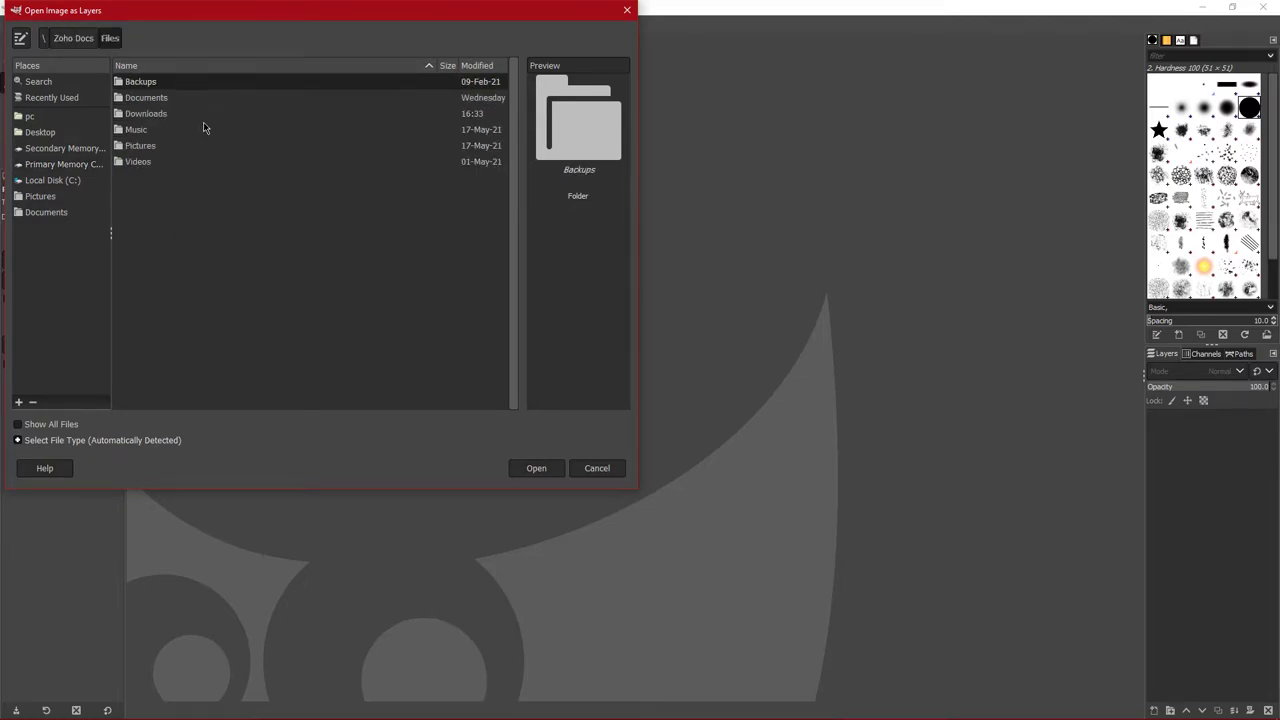
{"action": "double_click", "coordinate": [195, 115]}
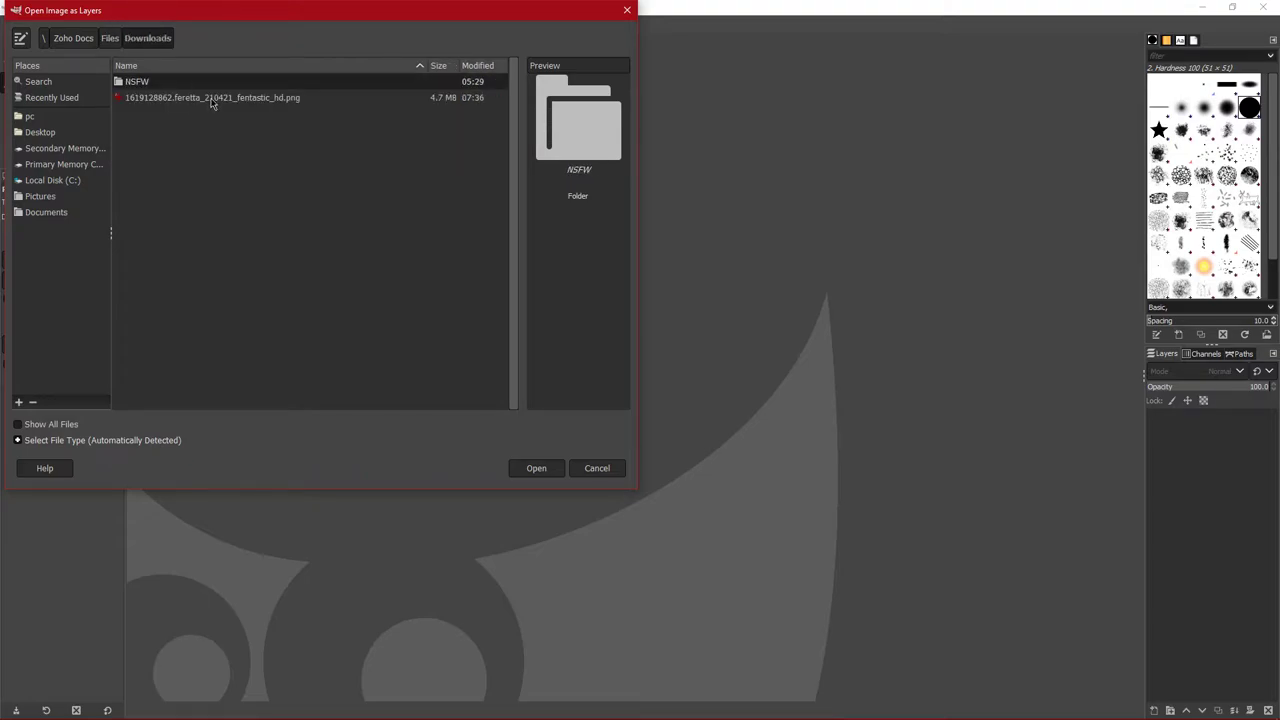
{"action": "double_click", "coordinate": [211, 98]}
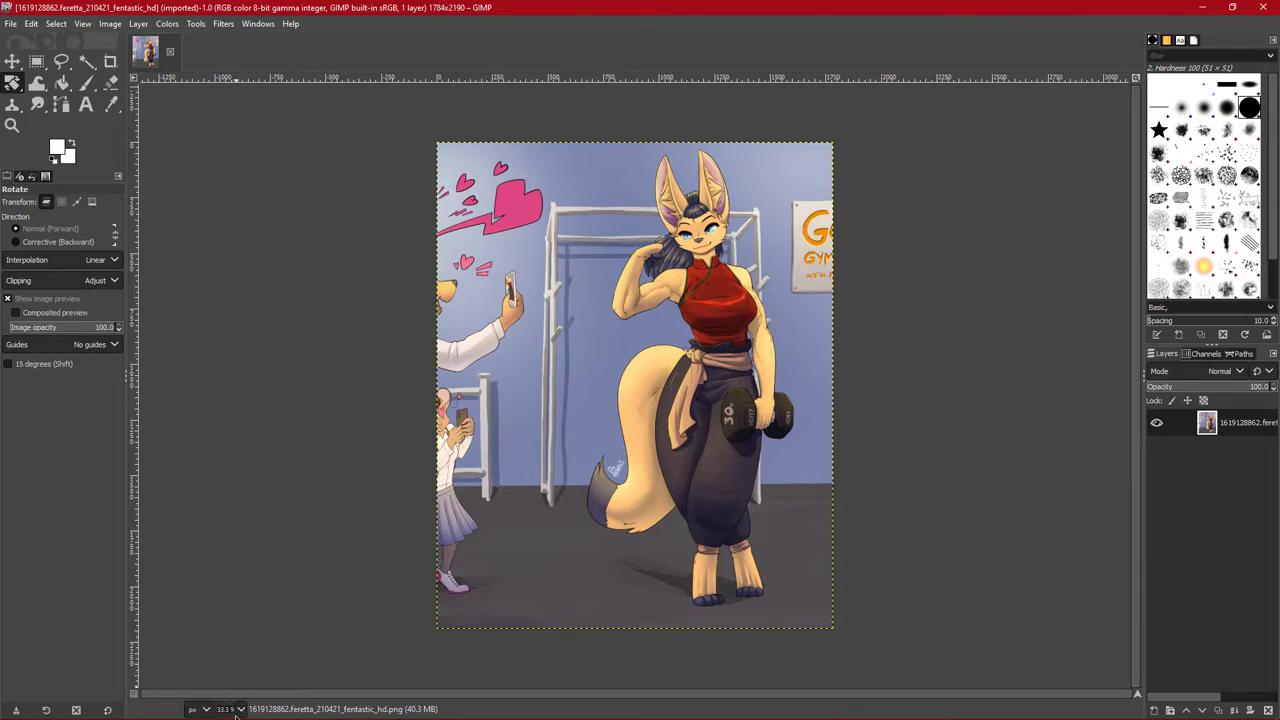
Step: Zoom the canvas to 50% and scroll up to show the fox's head
{"action": "left_click", "coordinate": [240, 710]}
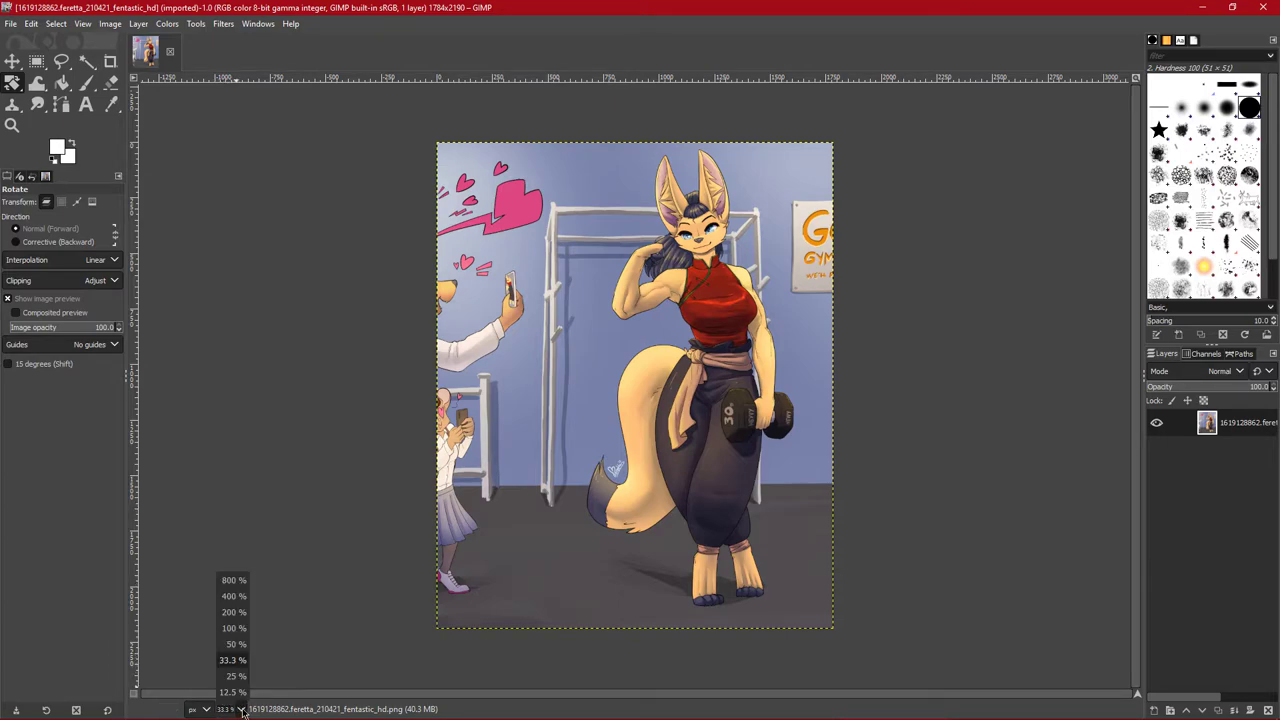
{"action": "left_click", "coordinate": [235, 644]}
{"action": "scroll", "coordinate": [1051, 514], "scroll_direction": "up", "scroll_amount": 3}
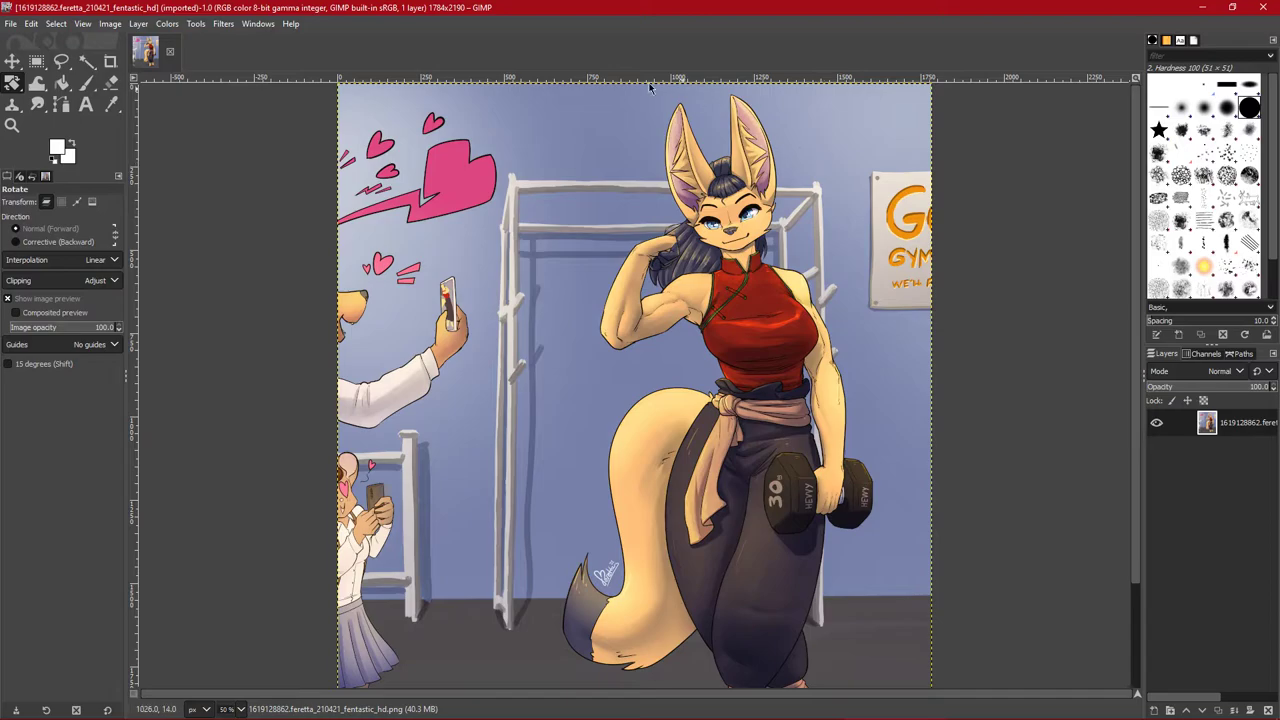
{"action": "left_click", "coordinate": [10, 23]}
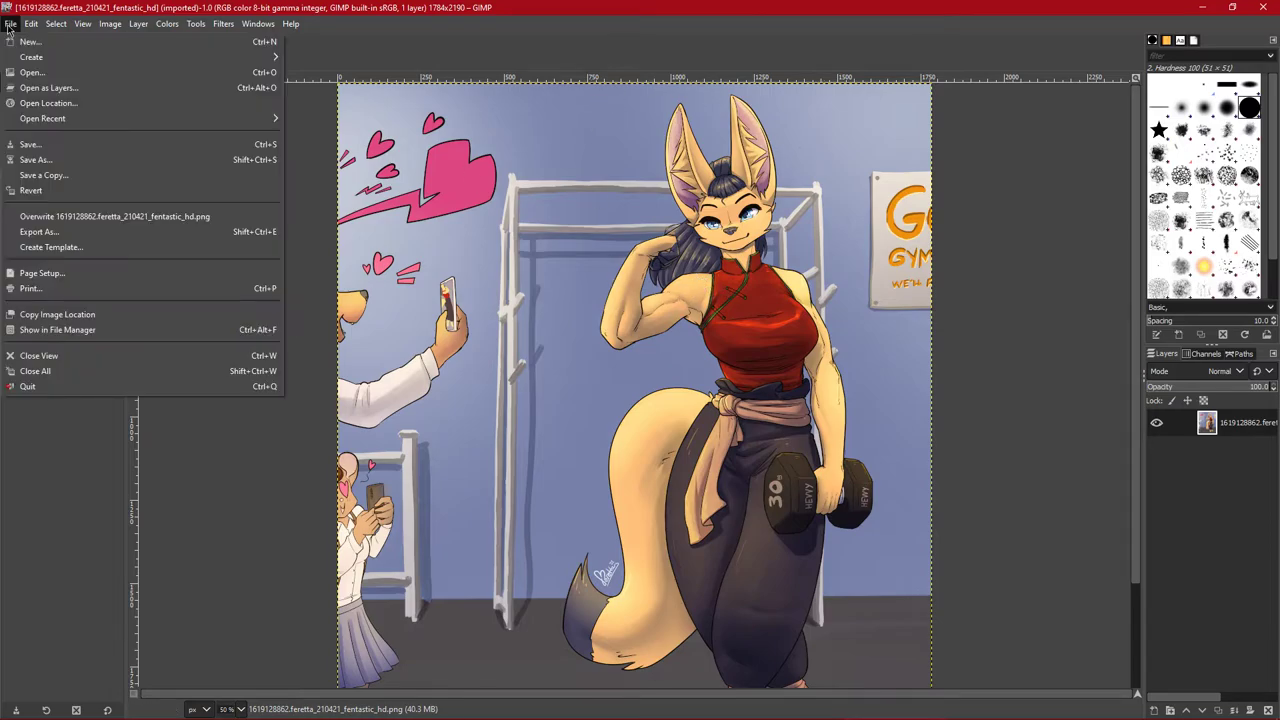
Step: Add Token Ring.png from Documents > Tabletop Games > General > Tokens as a layer, converting its colour profile
{"action": "left_click", "coordinate": [79, 88]}
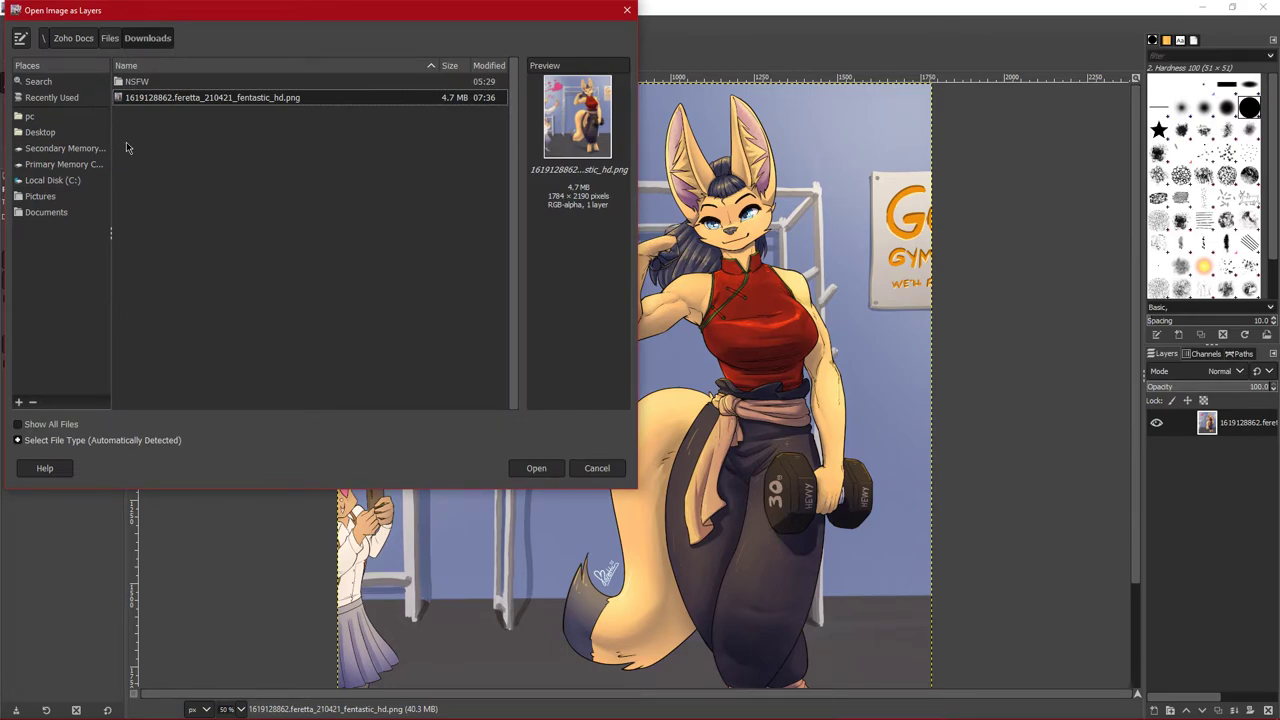
{"action": "left_click", "coordinate": [57, 97]}
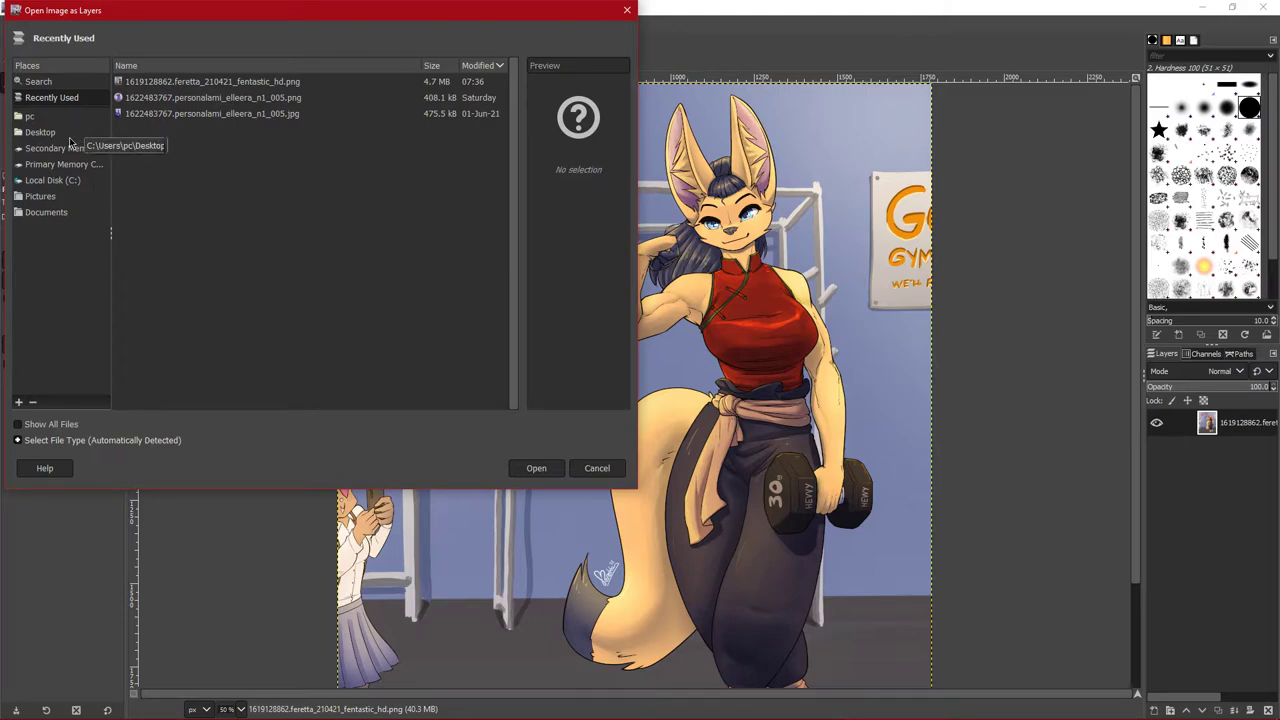
{"action": "left_click", "coordinate": [73, 164]}
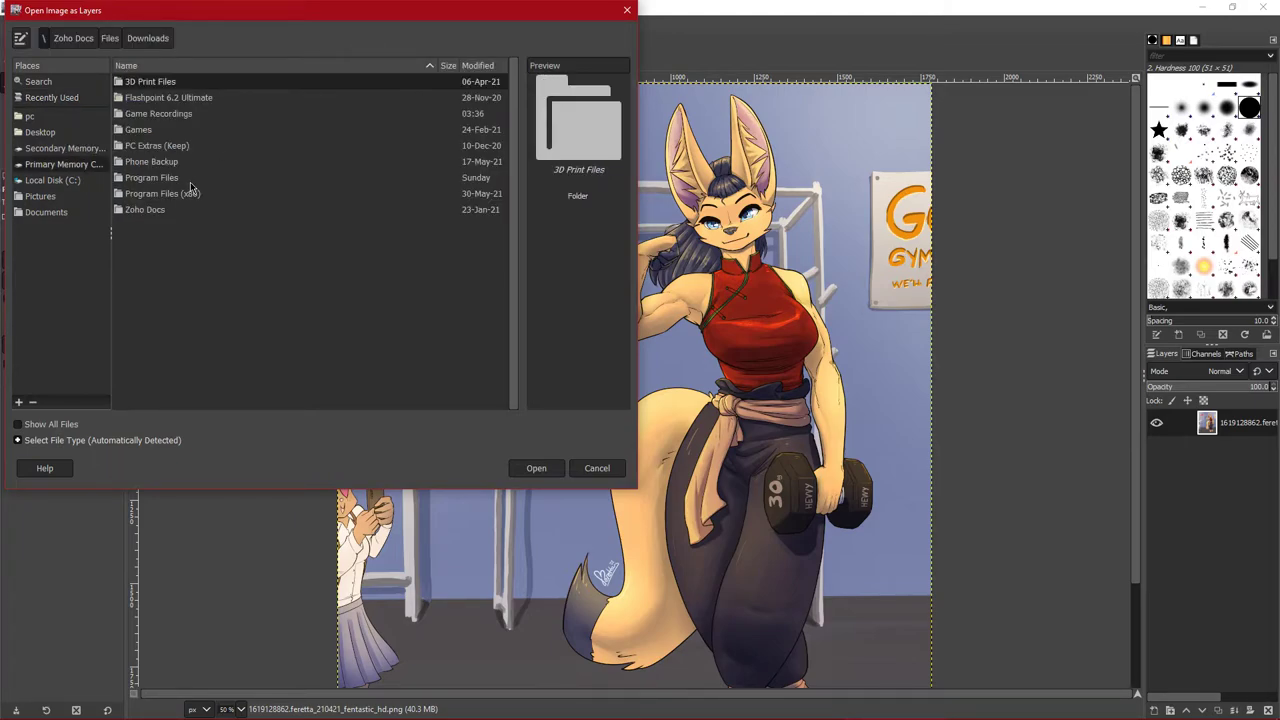
{"action": "double_click", "coordinate": [178, 211]}
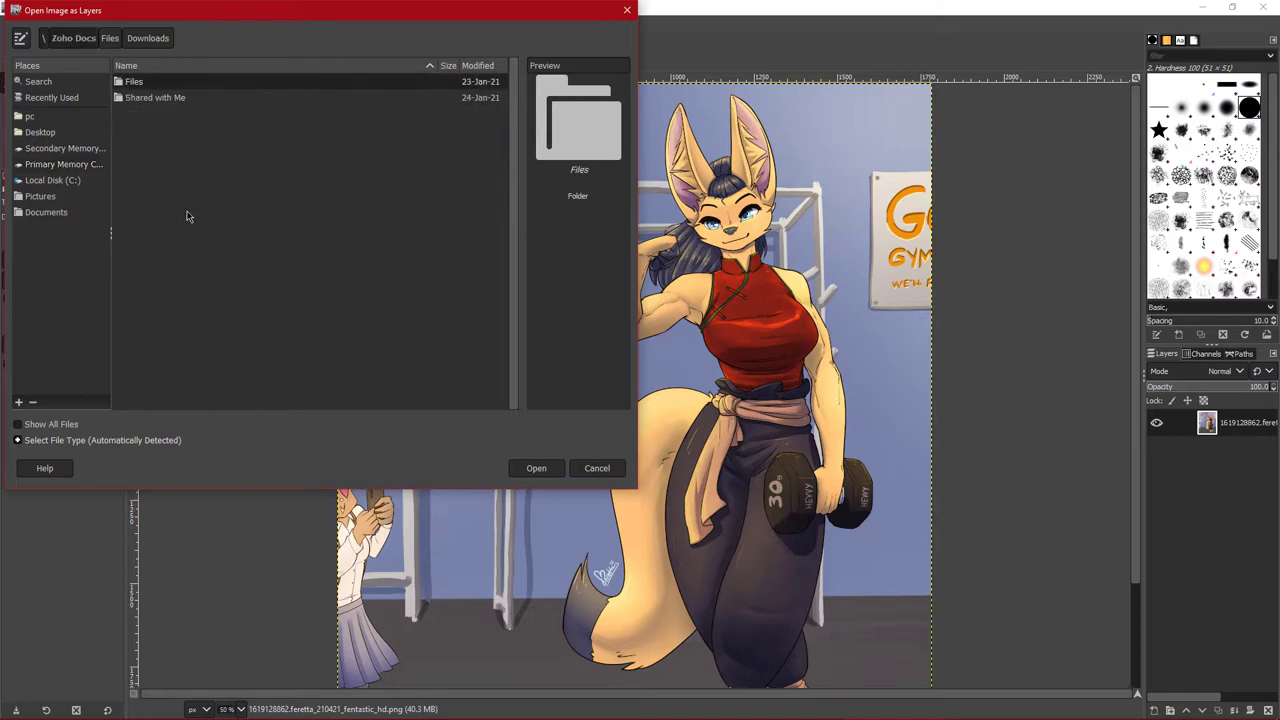
{"action": "double_click", "coordinate": [196, 83]}
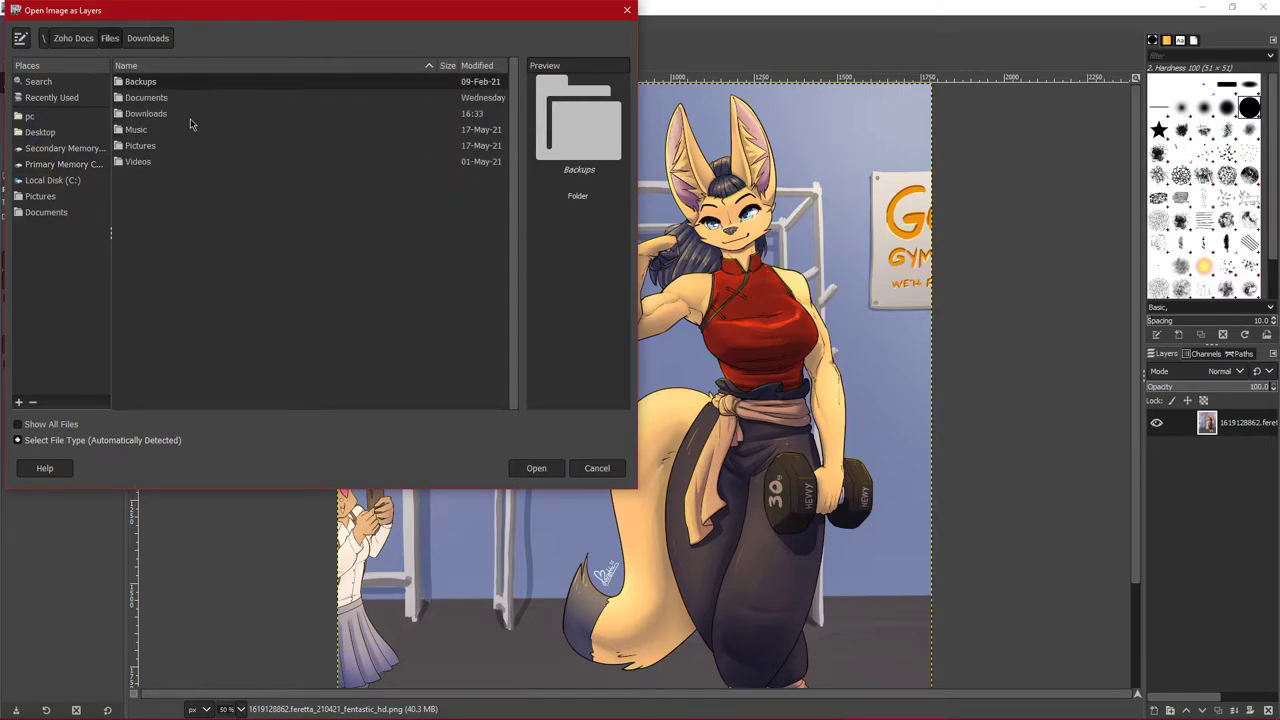
{"action": "double_click", "coordinate": [200, 101]}
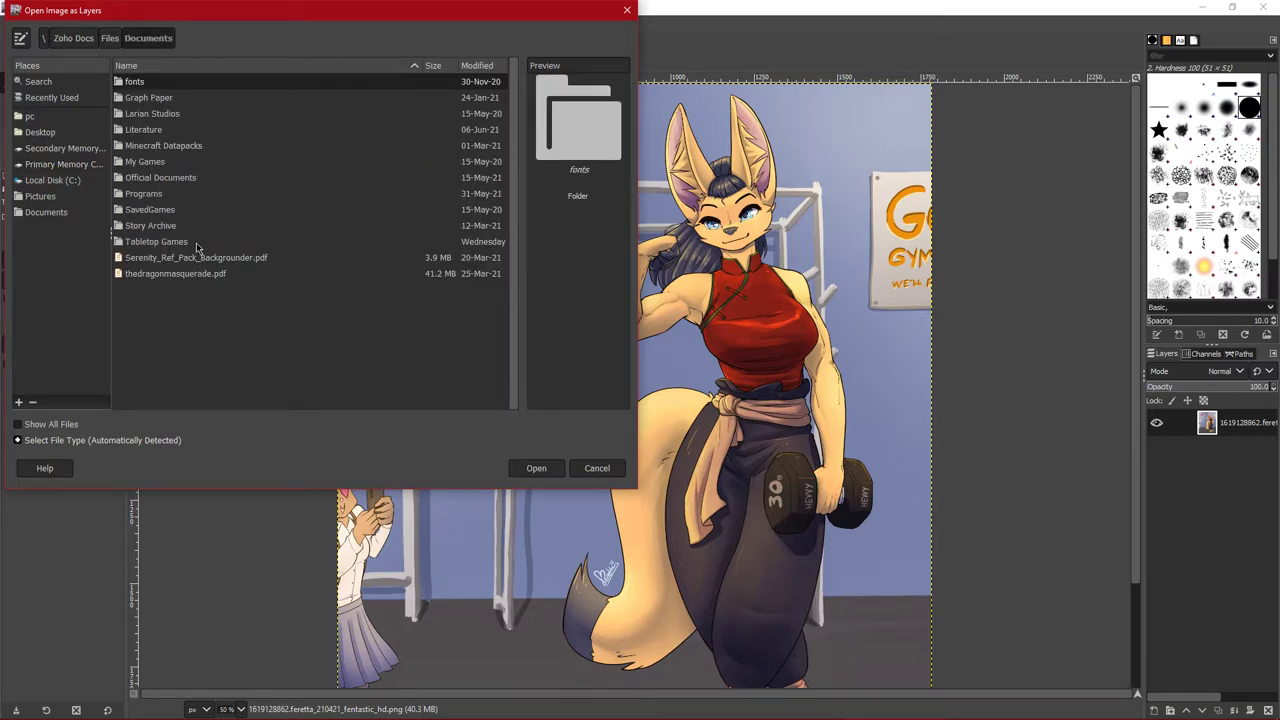
{"action": "double_click", "coordinate": [199, 244]}
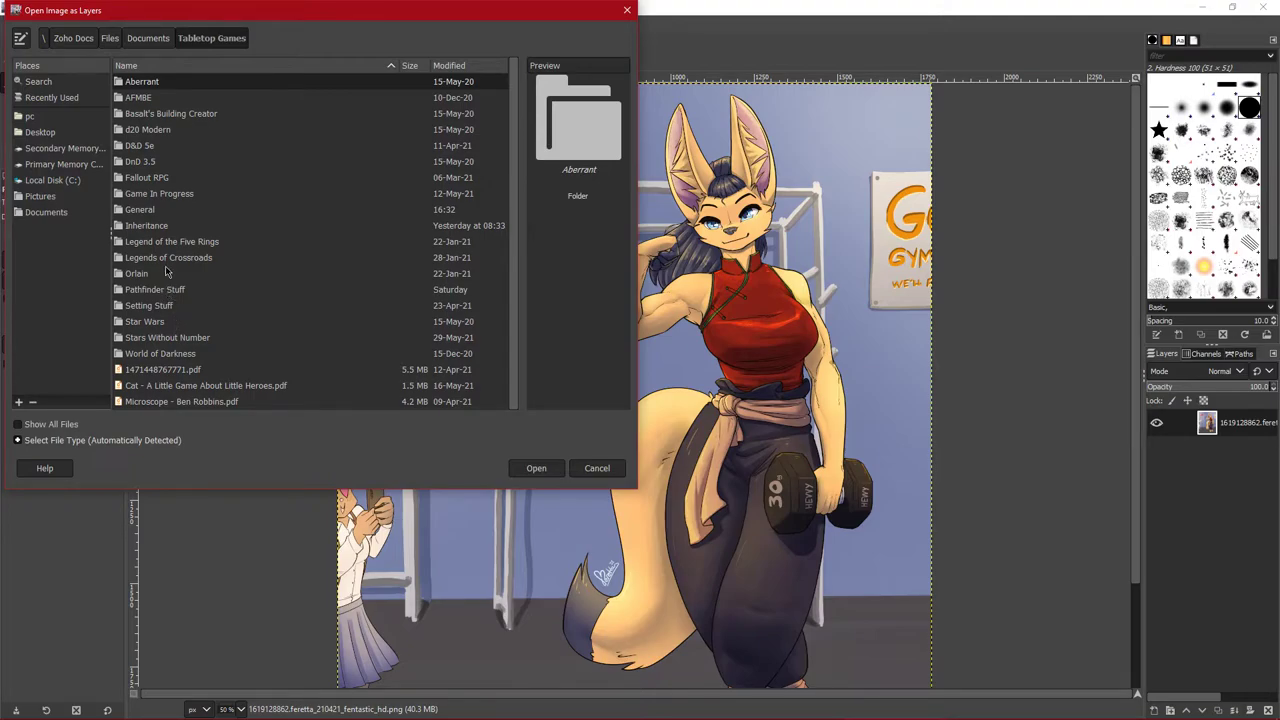
{"action": "double_click", "coordinate": [169, 210]}
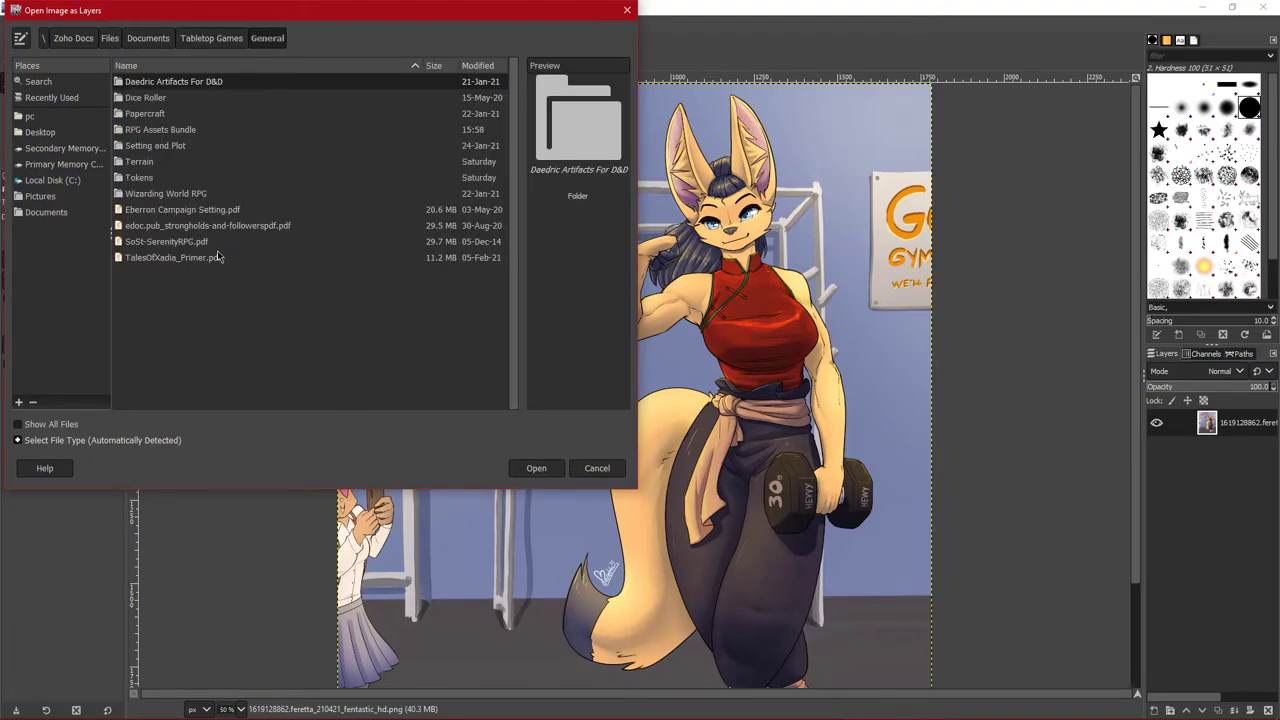
{"action": "double_click", "coordinate": [183, 178]}
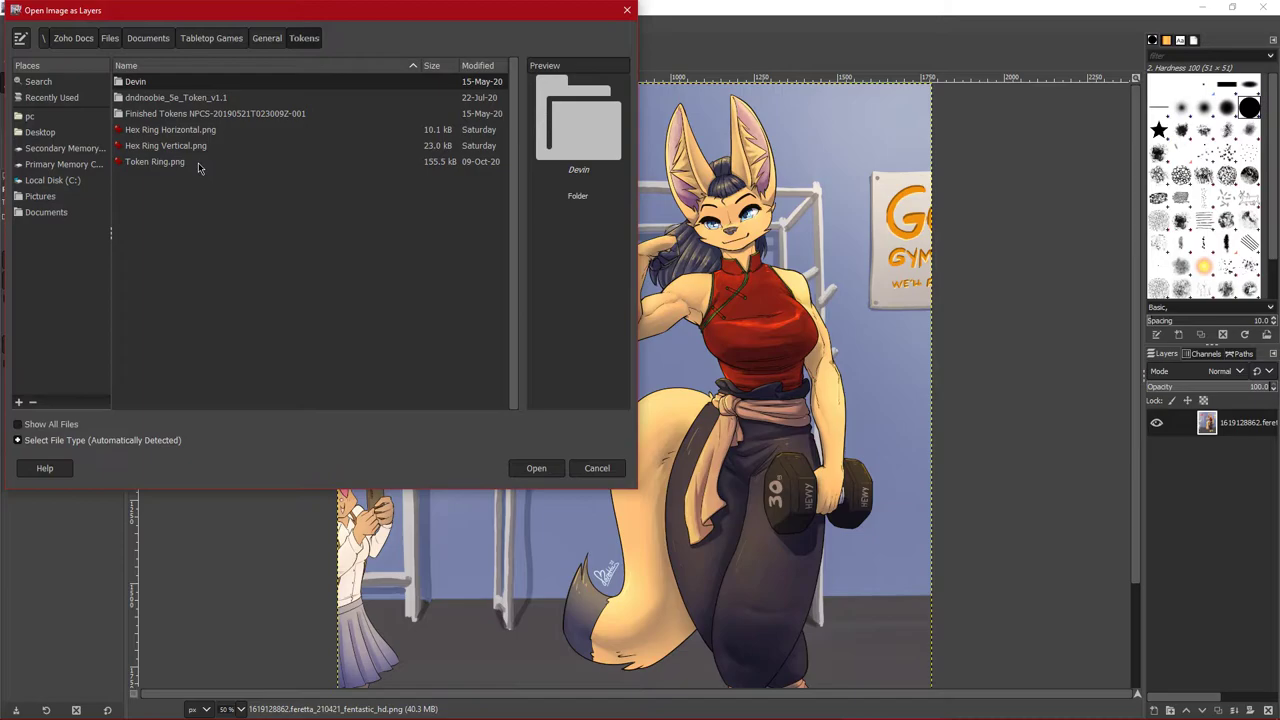
{"action": "double_click", "coordinate": [160, 164]}
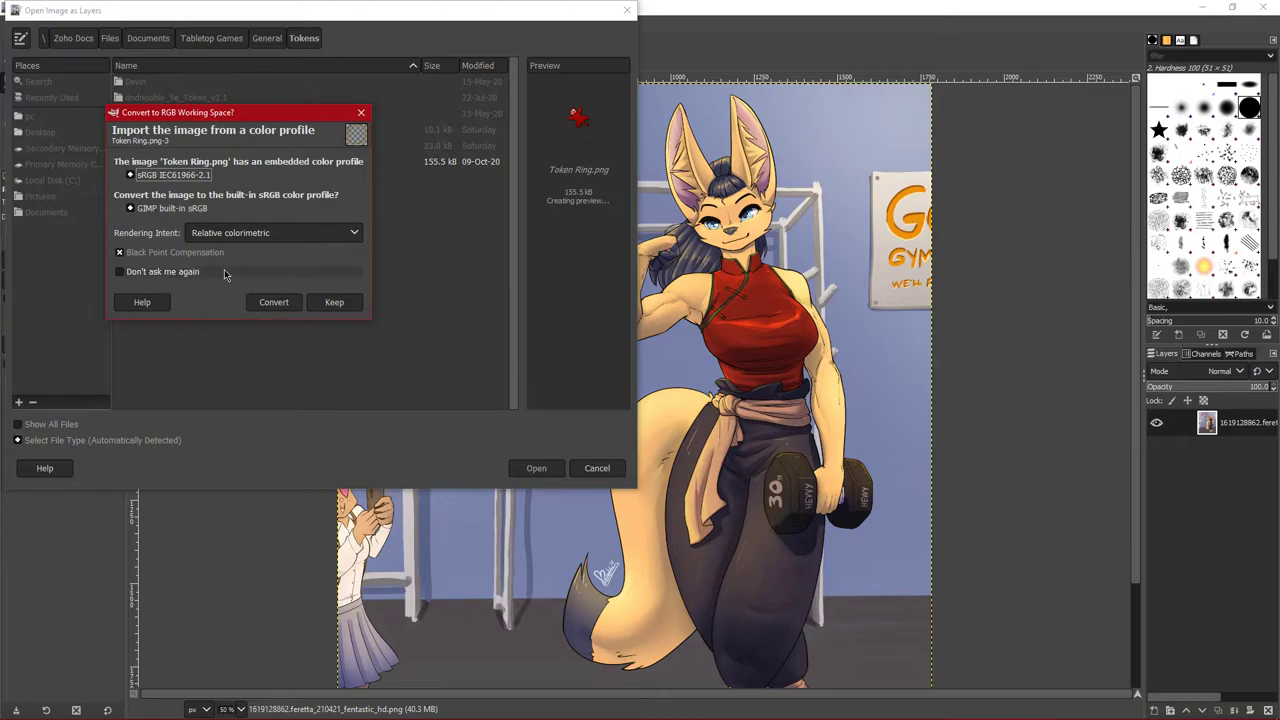
{"action": "left_click", "coordinate": [273, 303]}
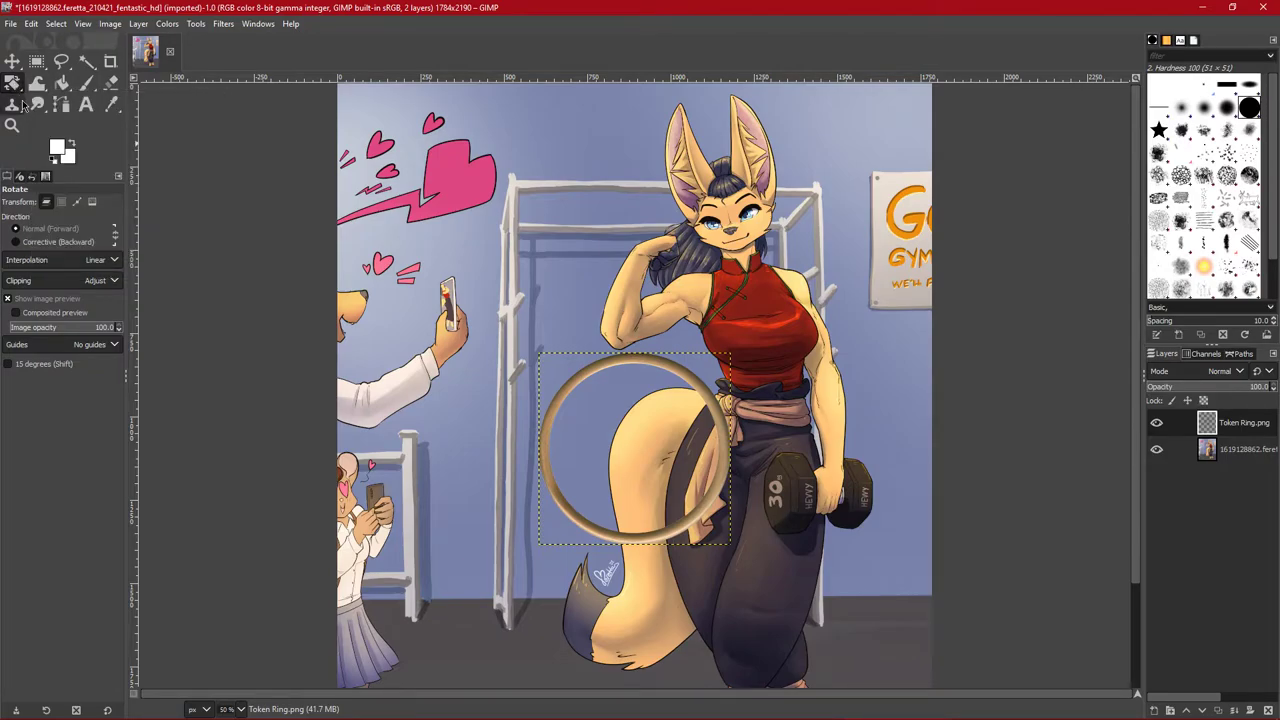
Step: With the Scale tool, move the Token Ring layer up onto the fox's face
{"action": "left_click_drag", "start_coordinate": [13, 87], "coordinate": [85, 132]}
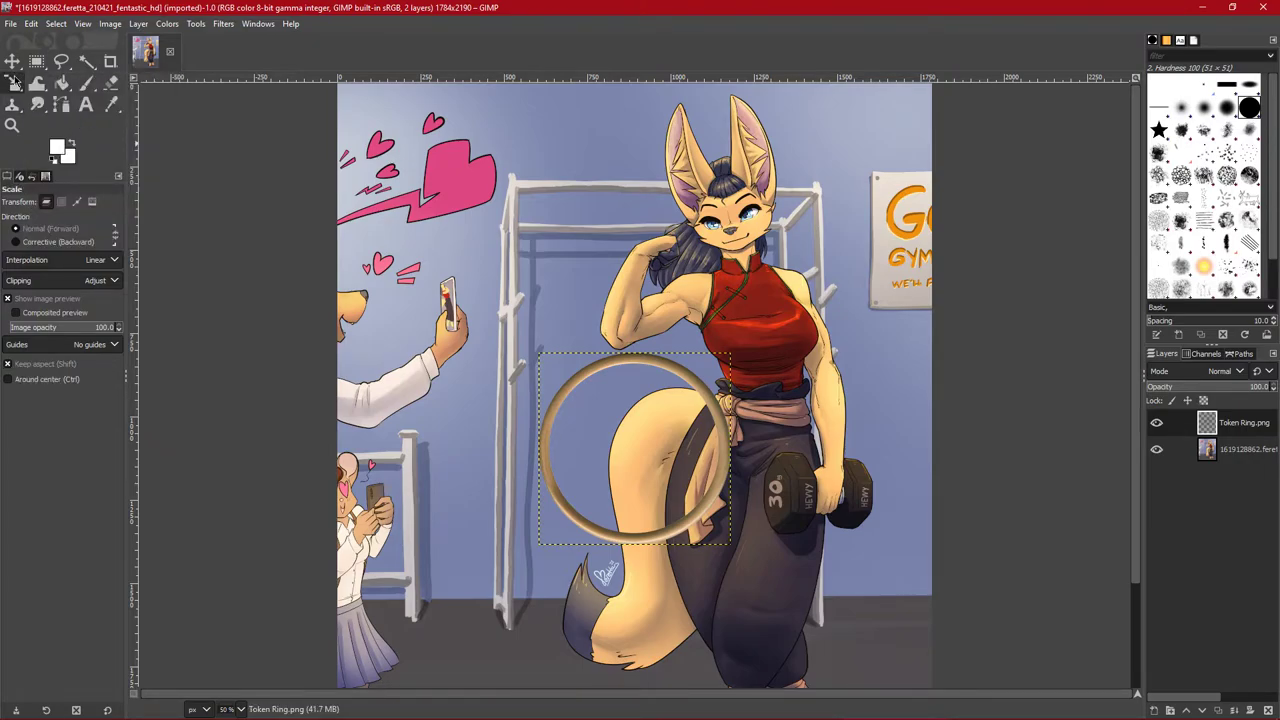
{"action": "left_click", "coordinate": [14, 84]}
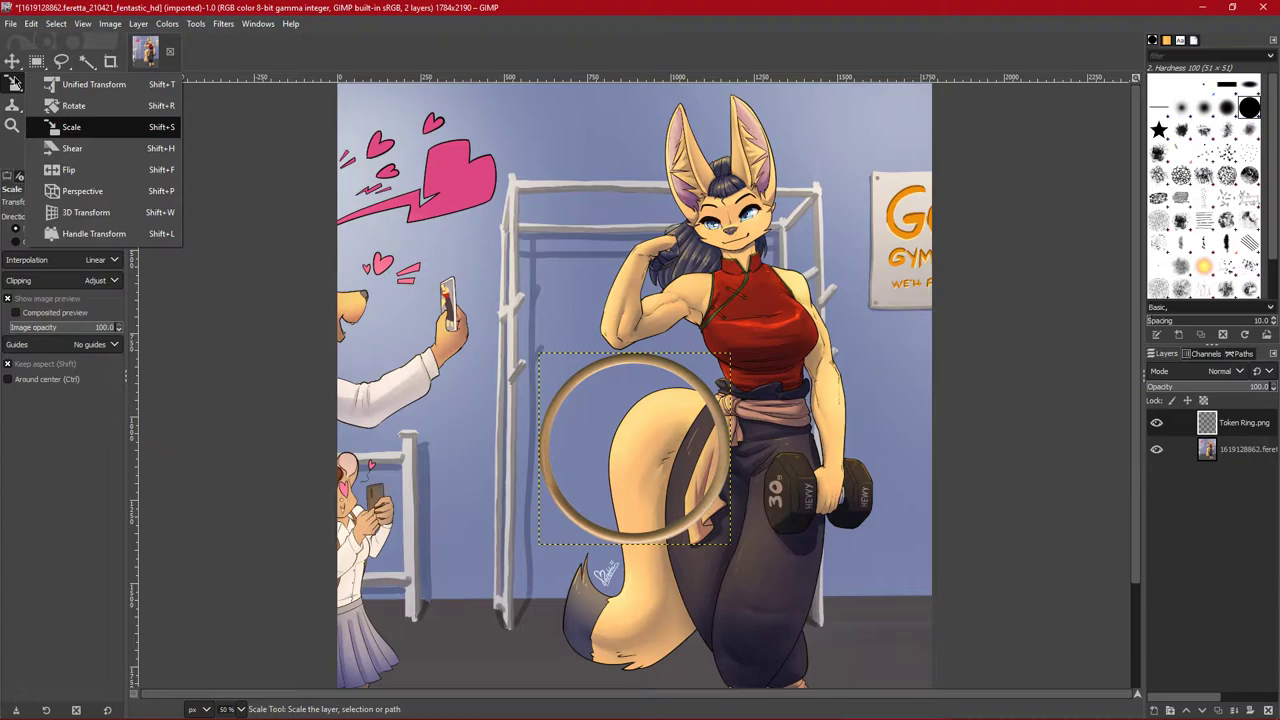
{"action": "left_click", "coordinate": [256, 319]}
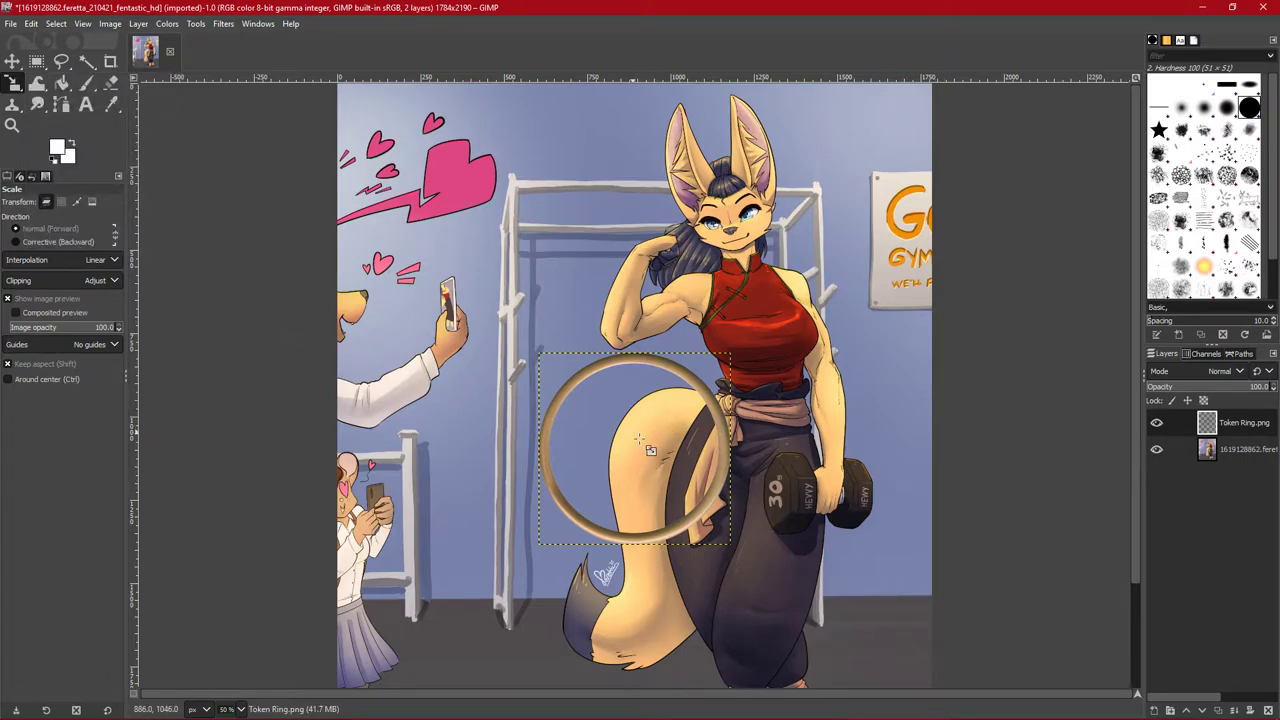
{"action": "left_click", "coordinate": [650, 450]}
{"action": "left_click_drag", "start_coordinate": [650, 465], "coordinate": [709, 180]}
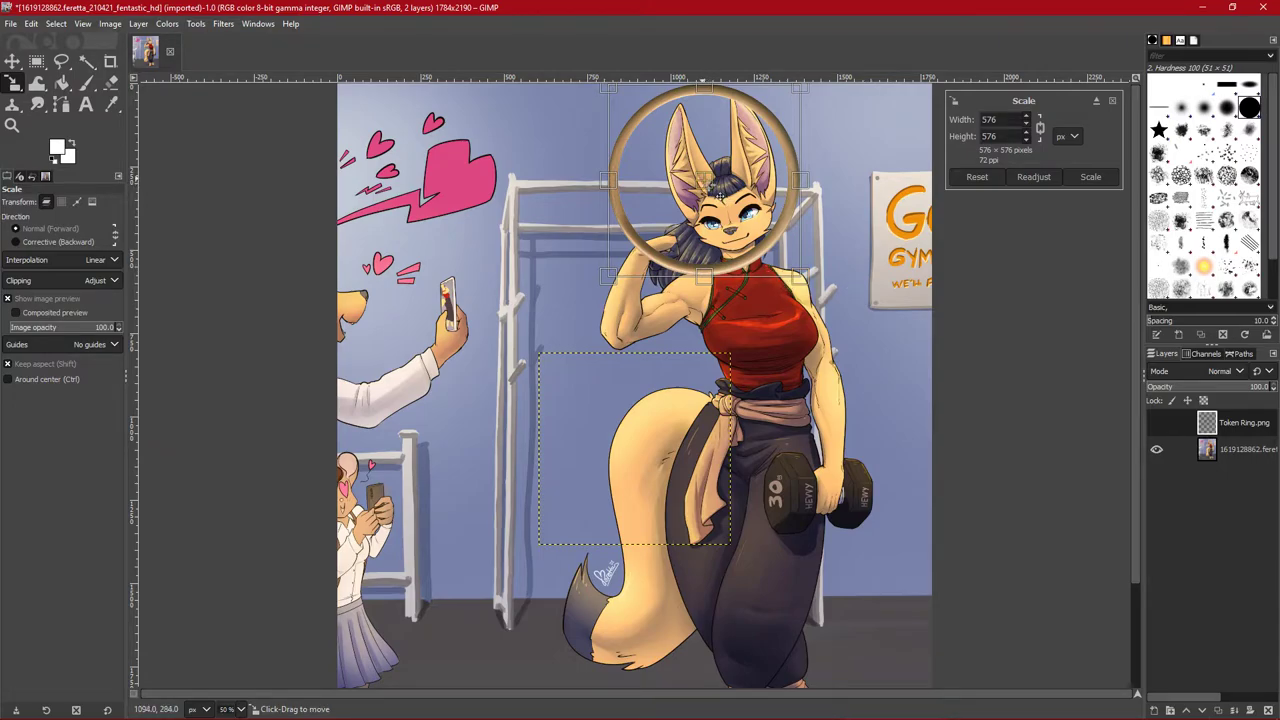
{"action": "mouse_move", "coordinate": [709, 200]}
{"action": "left_mouse_down"}
{"action": "mouse_move", "coordinate": [736, 224]}
{"action": "mouse_move", "coordinate": [715, 194]}
{"action": "mouse_move", "coordinate": [708, 204]}
{"action": "left_mouse_up"}
Step: Resize the ring to 802×802 pixels around the head and apply the scale
{"action": "left_click_drag", "start_coordinate": [815, 302], "coordinate": [900, 374]}
{"action": "left_click_drag", "start_coordinate": [750, 243], "coordinate": [733, 235]}
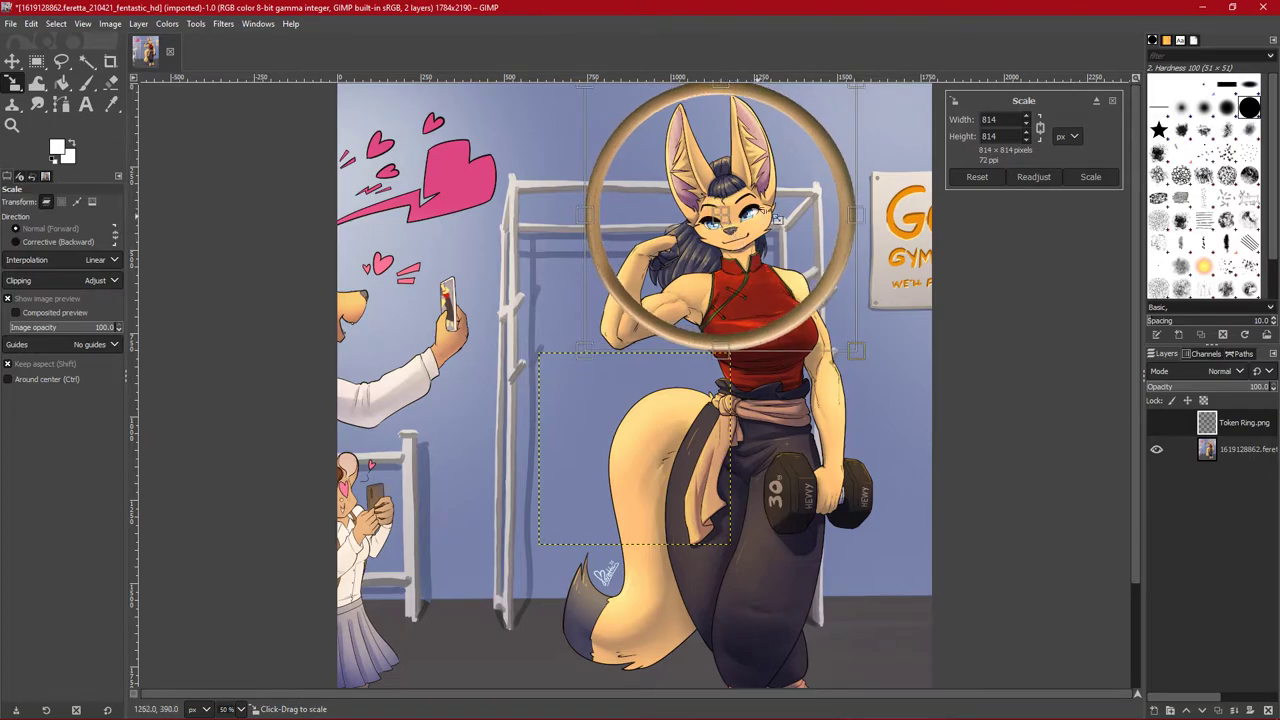
{"action": "left_click_drag", "start_coordinate": [731, 238], "coordinate": [737, 236]}
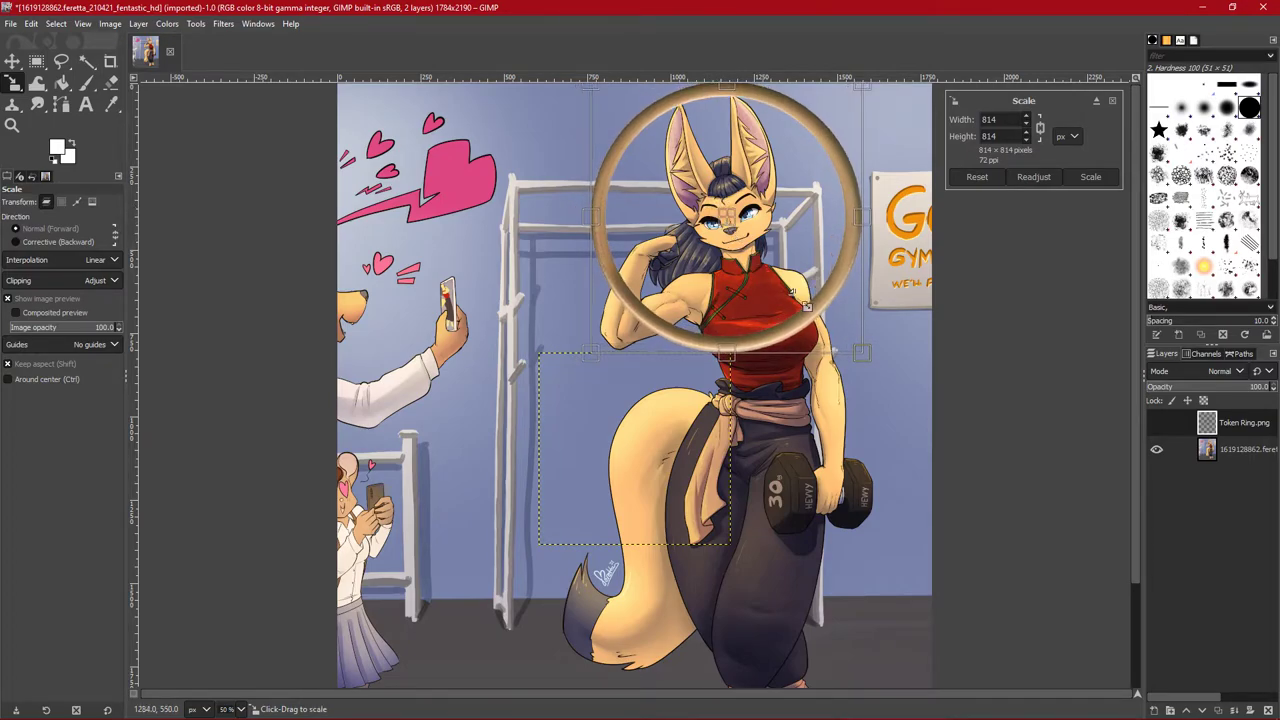
{"action": "left_click_drag", "start_coordinate": [884, 378], "coordinate": [756, 239]}
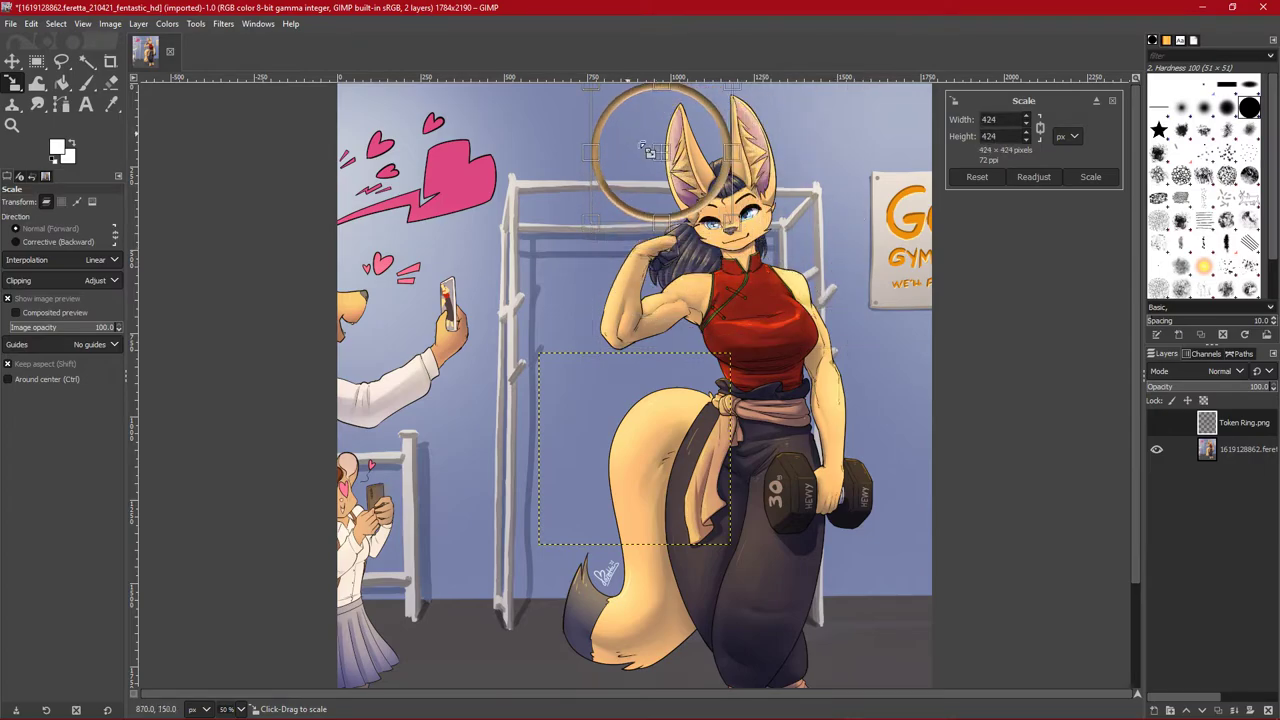
{"action": "left_click_drag", "start_coordinate": [664, 157], "coordinate": [691, 158]}
{"action": "left_click_drag", "start_coordinate": [774, 242], "coordinate": [866, 338]}
{"action": "left_click_drag", "start_coordinate": [741, 214], "coordinate": [723, 208]}
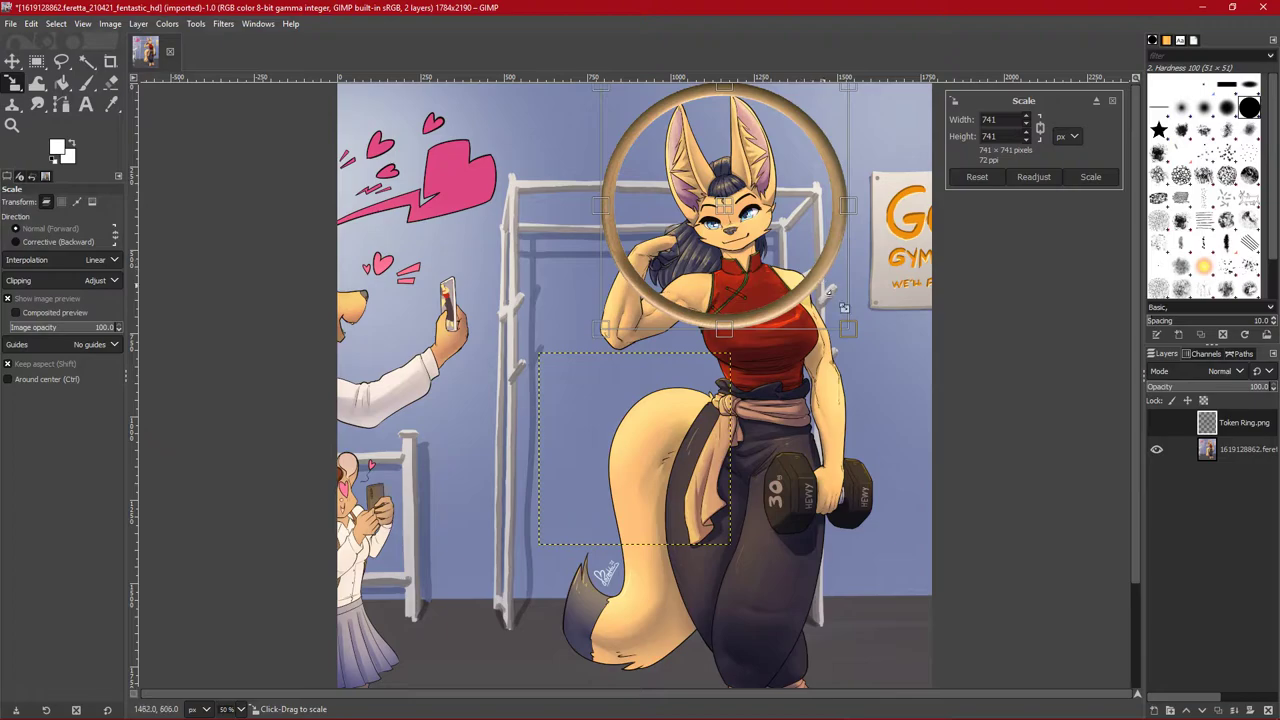
{"action": "left_click_drag", "start_coordinate": [868, 350], "coordinate": [889, 368]}
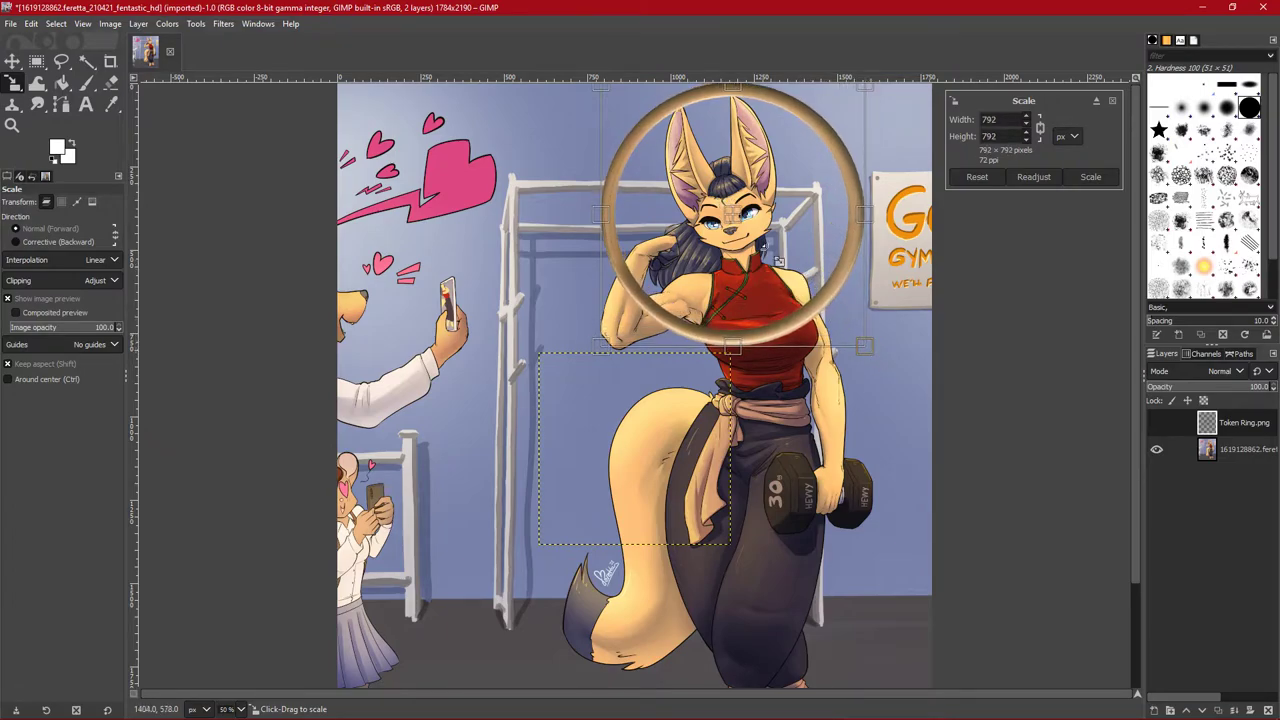
{"action": "left_click_drag", "start_coordinate": [741, 229], "coordinate": [742, 228]}
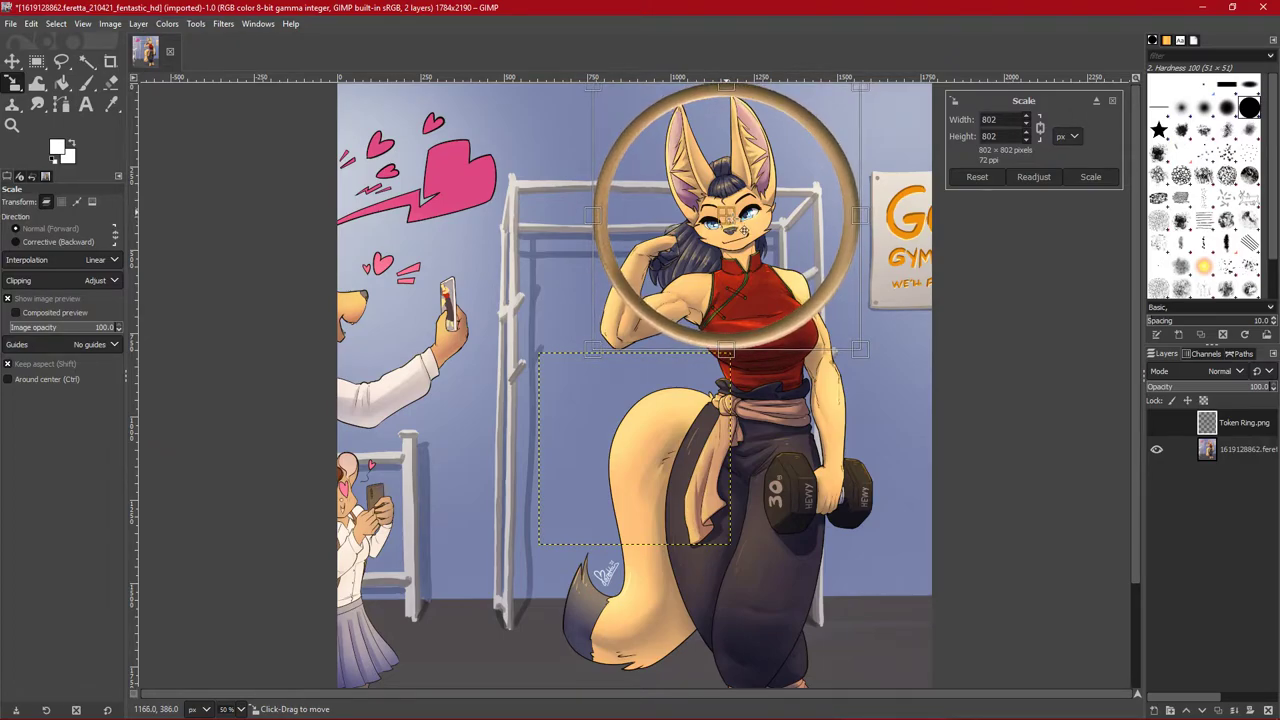
{"action": "key", "text": "Return"}
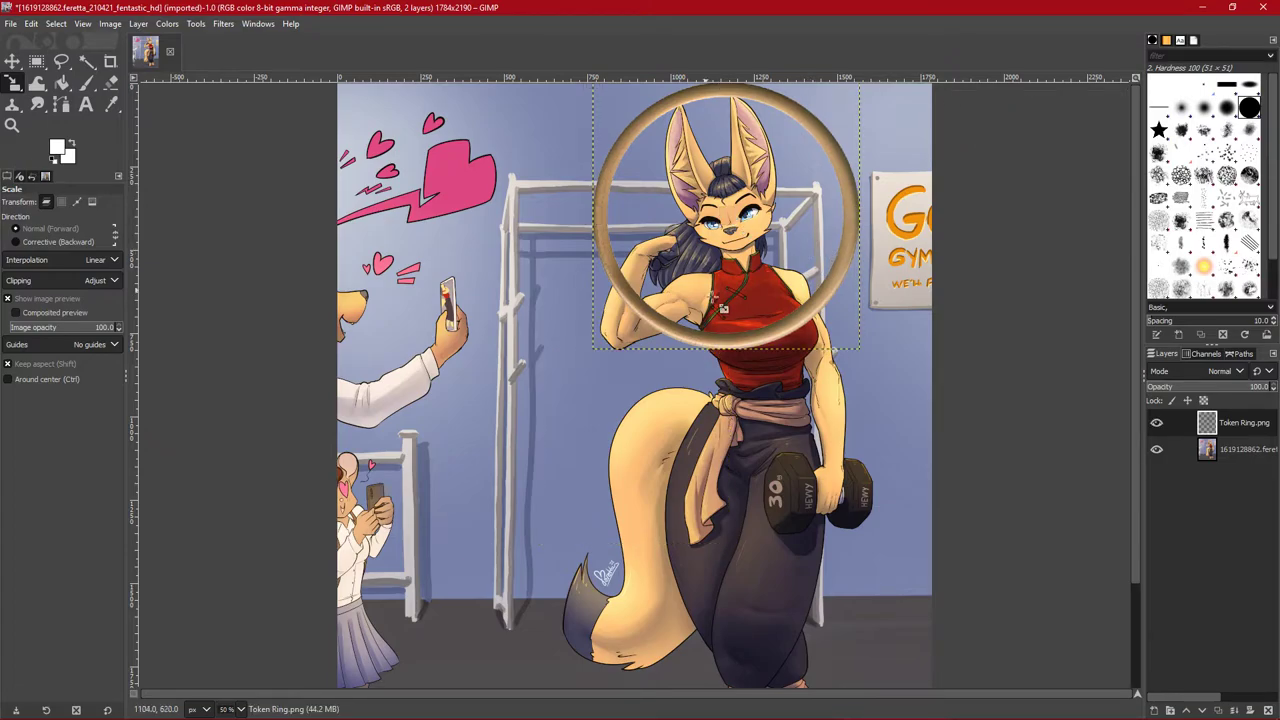
{"action": "left_click", "coordinate": [750, 233]}
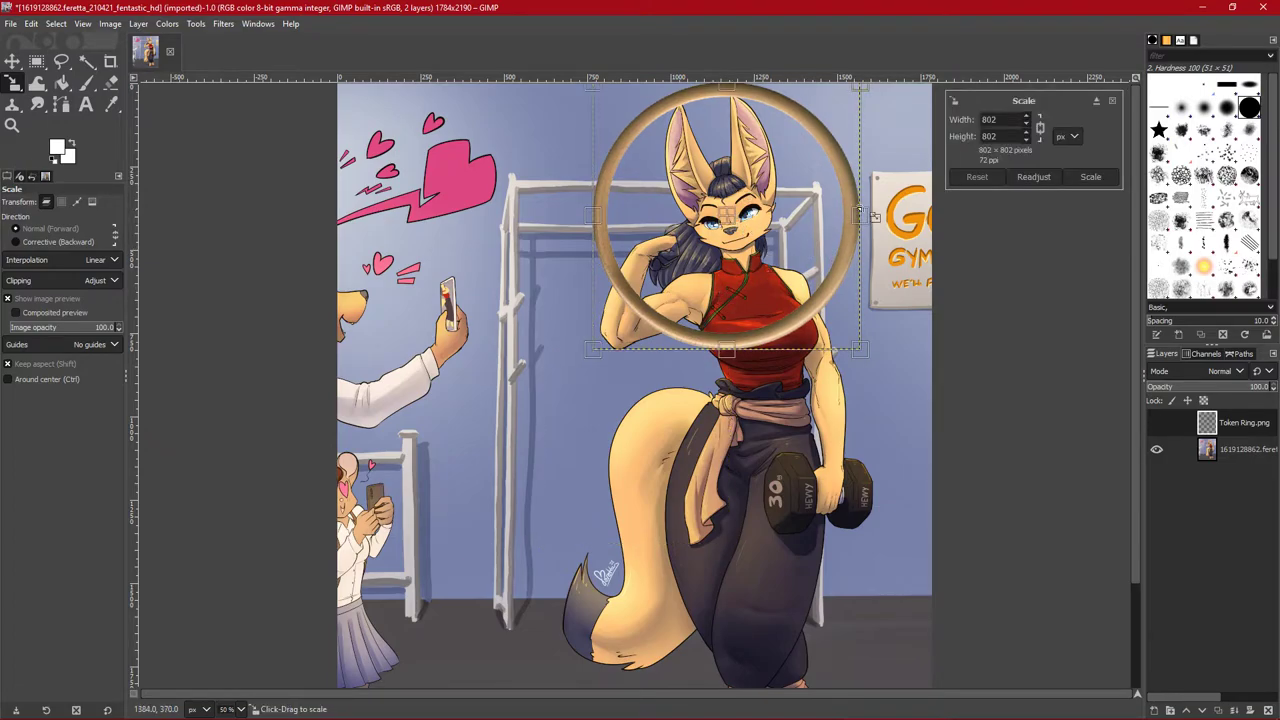
{"action": "left_click", "coordinate": [1090, 177]}
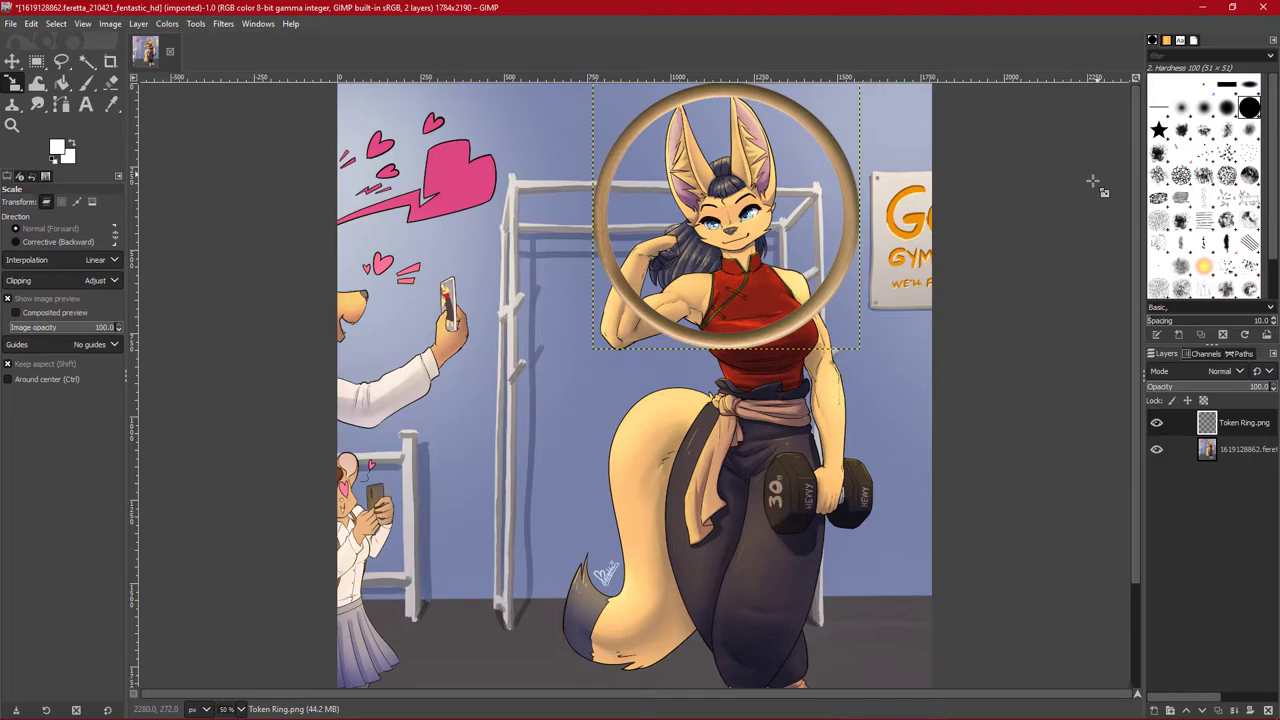
{"action": "left_click", "coordinate": [1207, 452]}
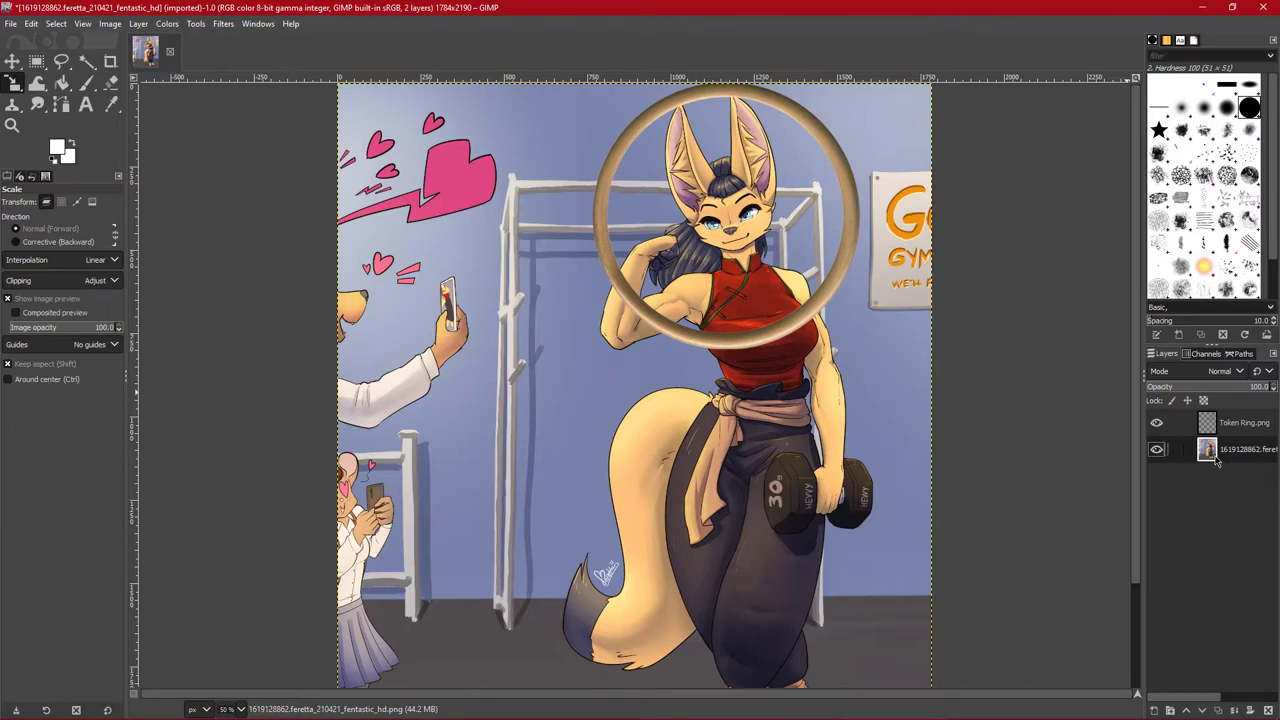
{"action": "right_click", "coordinate": [1216, 460]}
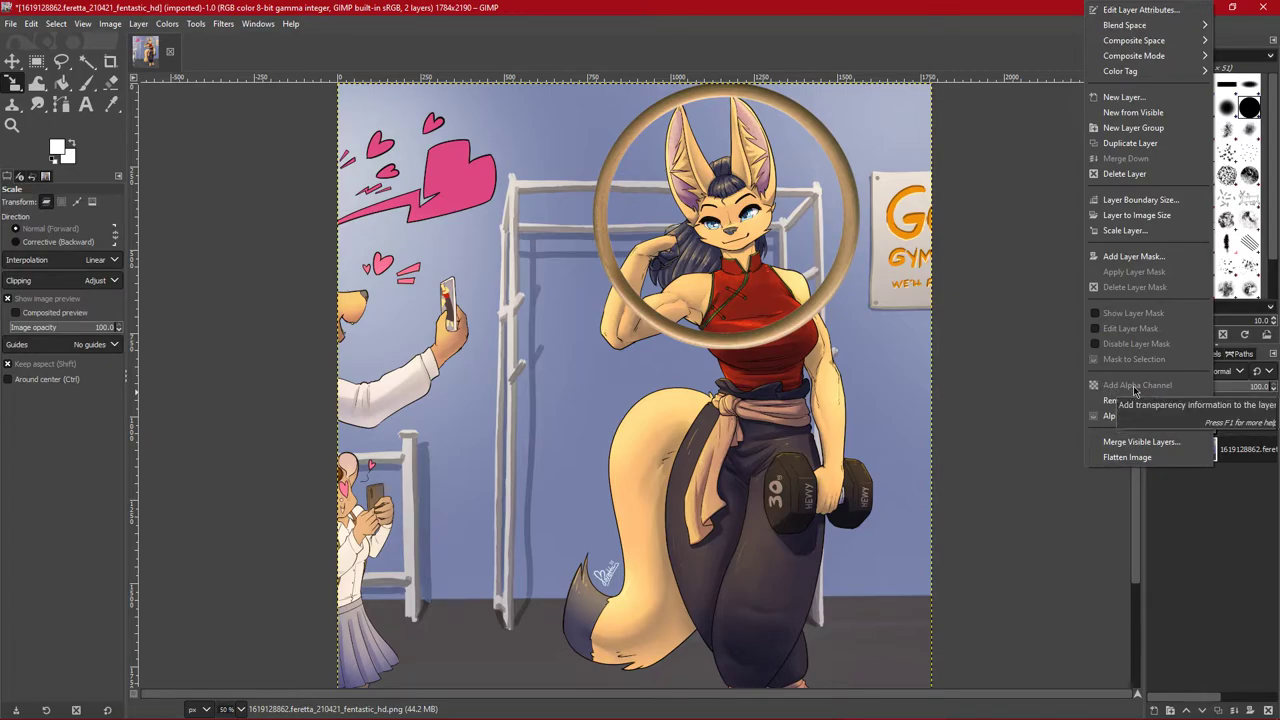
{"action": "left_click", "coordinate": [1205, 532]}
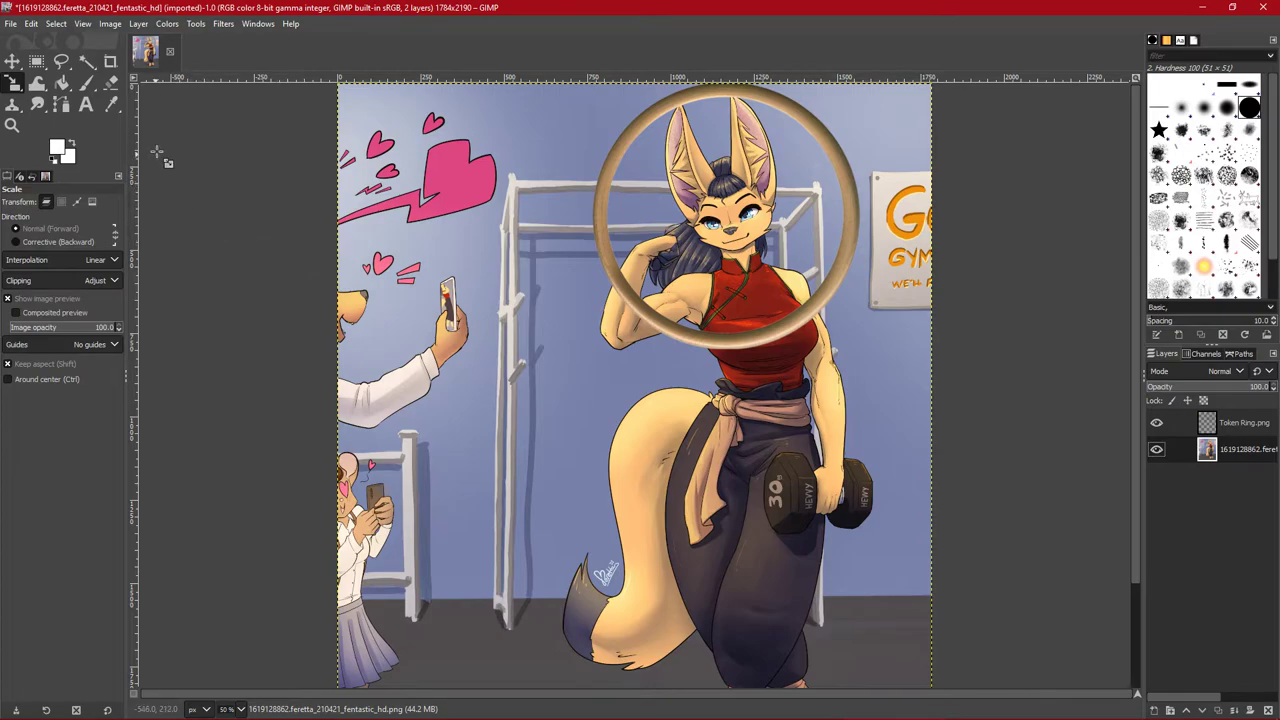
{"action": "left_click", "coordinate": [112, 84]}
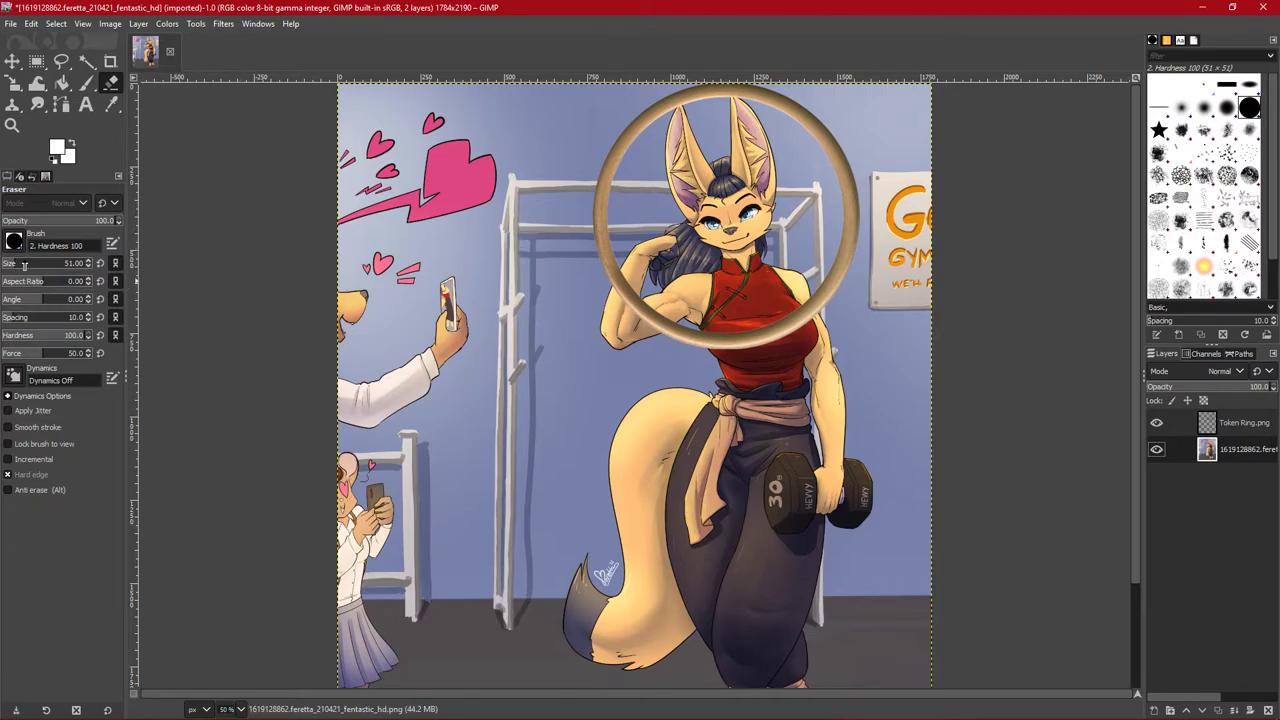
Step: Set the Eraser tool size to 69 in Tool Options
{"action": "left_click", "coordinate": [70, 262]}
{"action": "left_click_drag", "start_coordinate": [46, 263], "coordinate": [4, 262]}
{"action": "left_click_drag", "start_coordinate": [20, 263], "coordinate": [45, 263]}
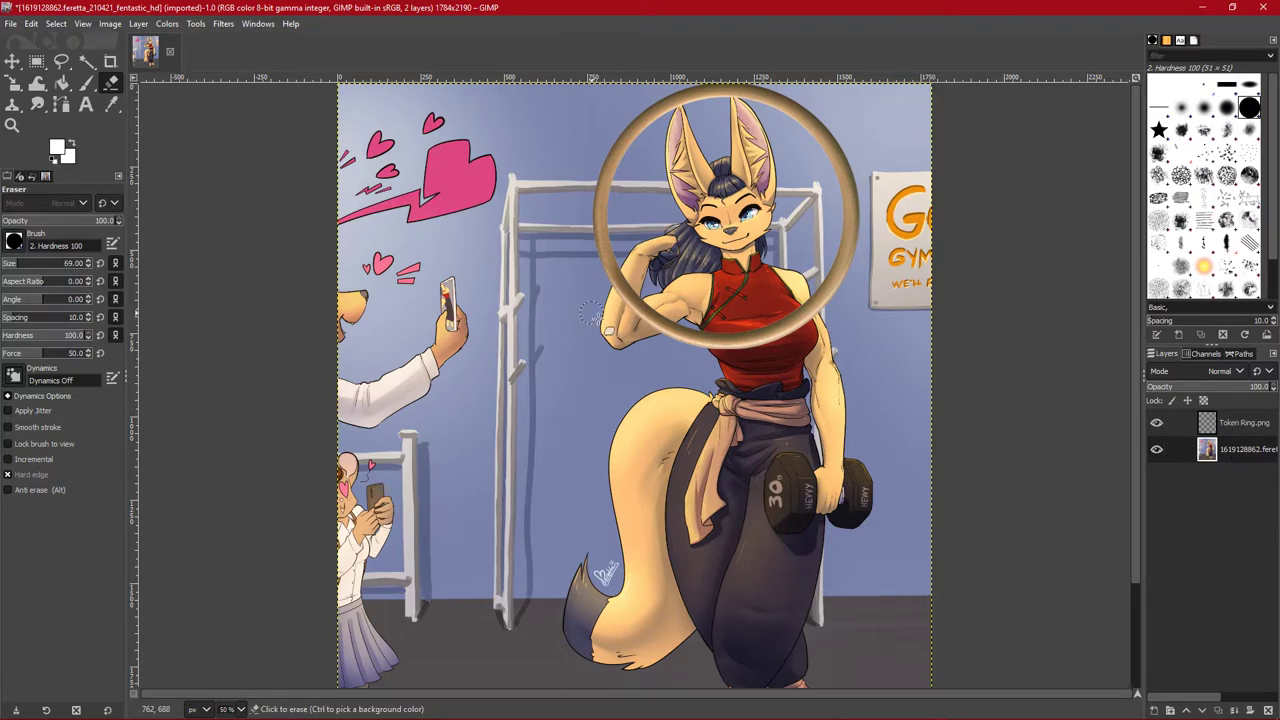
Step: Erase the blue background along the ring's left edge, up to the top of the canvas
{"action": "mouse_move", "coordinate": [599, 263]}
{"action": "left_mouse_down"}
{"action": "mouse_move", "coordinate": [590, 250]}
{"action": "mouse_move", "coordinate": [627, 315]}
{"action": "left_mouse_up"}
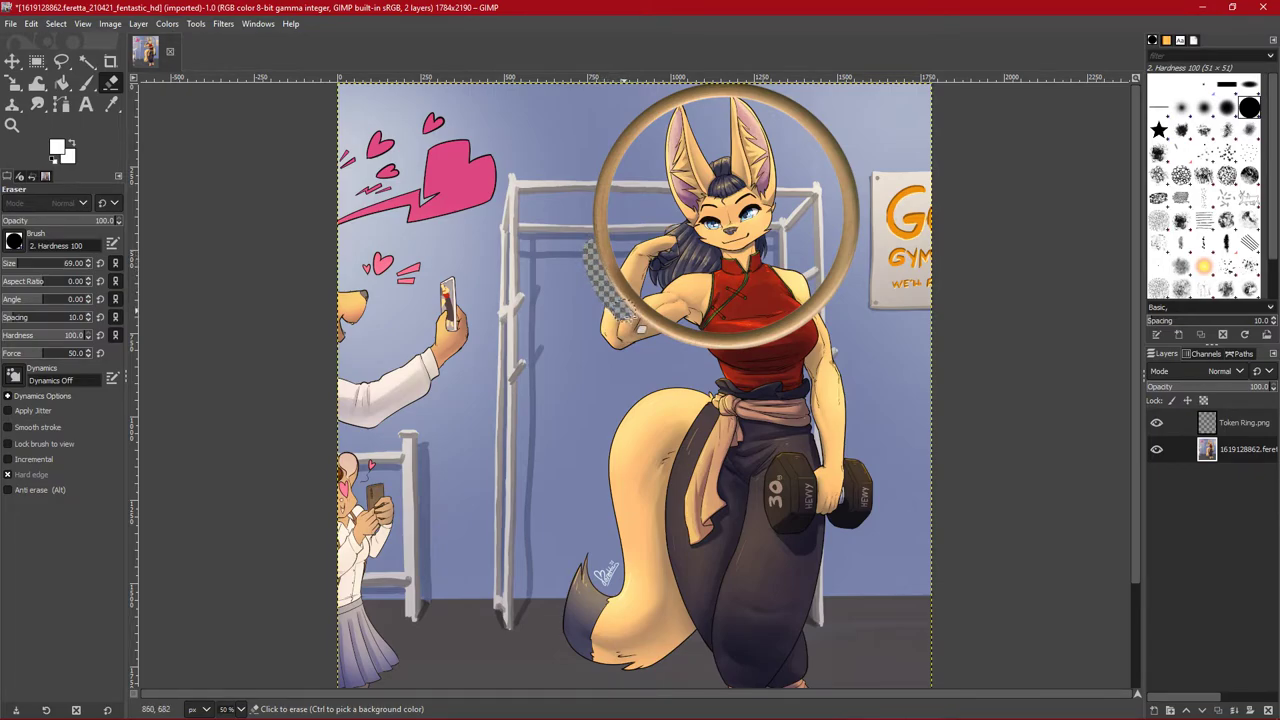
{"action": "left_click_drag", "start_coordinate": [640, 327], "coordinate": [659, 344]}
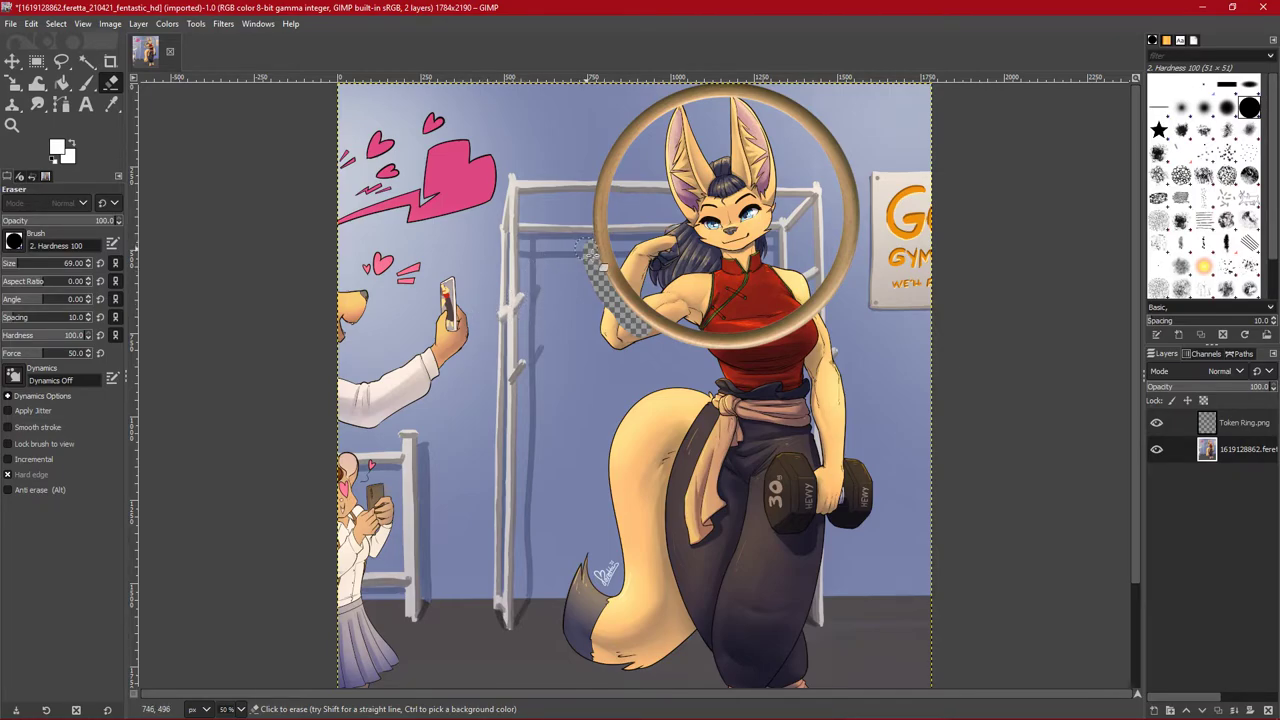
{"action": "mouse_move", "coordinate": [596, 247]}
{"action": "left_mouse_down"}
{"action": "mouse_move", "coordinate": [596, 178]}
{"action": "mouse_move", "coordinate": [586, 225]}
{"action": "mouse_move", "coordinate": [596, 205]}
{"action": "mouse_move", "coordinate": [613, 218]}
{"action": "left_mouse_up"}
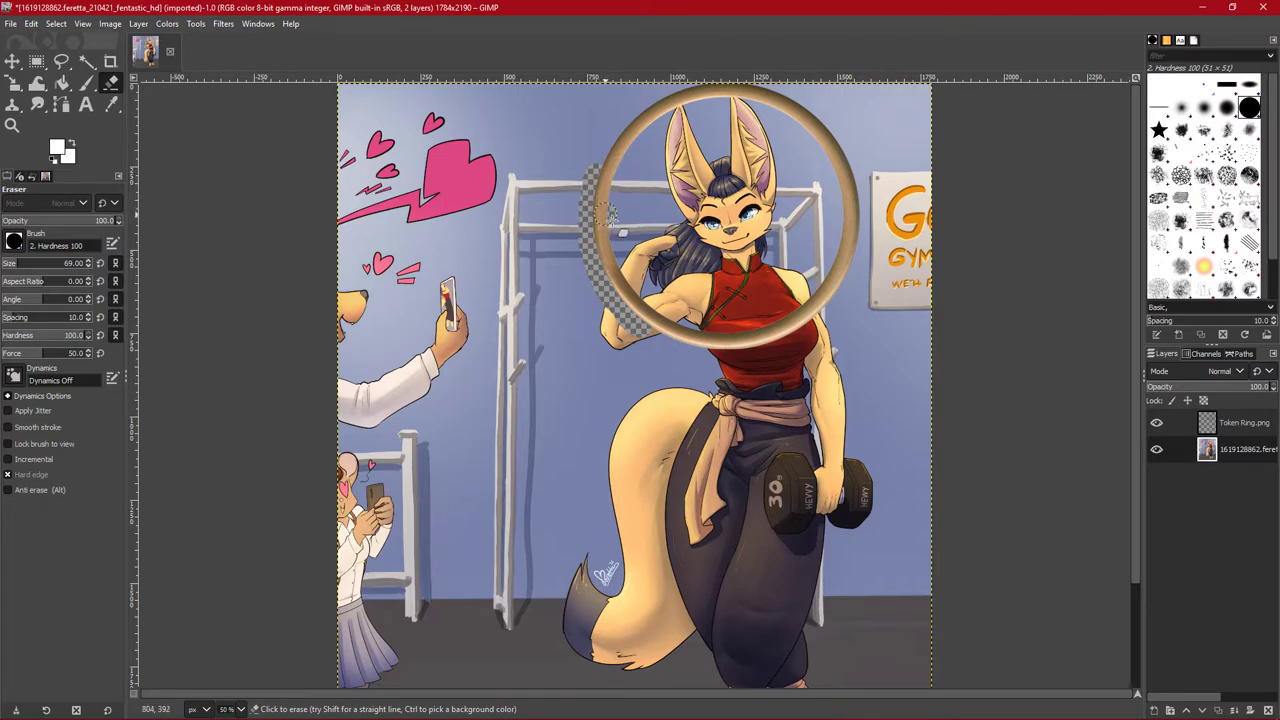
{"action": "left_click_drag", "start_coordinate": [607, 212], "coordinate": [600, 216]}
{"action": "left_click_drag", "start_coordinate": [604, 189], "coordinate": [606, 199]}
{"action": "mouse_move", "coordinate": [603, 174]}
{"action": "left_mouse_down"}
{"action": "mouse_move", "coordinate": [641, 113]}
{"action": "mouse_move", "coordinate": [606, 164]}
{"action": "mouse_move", "coordinate": [592, 240]}
{"action": "mouse_move", "coordinate": [606, 236]}
{"action": "mouse_move", "coordinate": [598, 220]}
{"action": "mouse_move", "coordinate": [622, 128]}
{"action": "mouse_move", "coordinate": [695, 87]}
{"action": "left_mouse_up"}
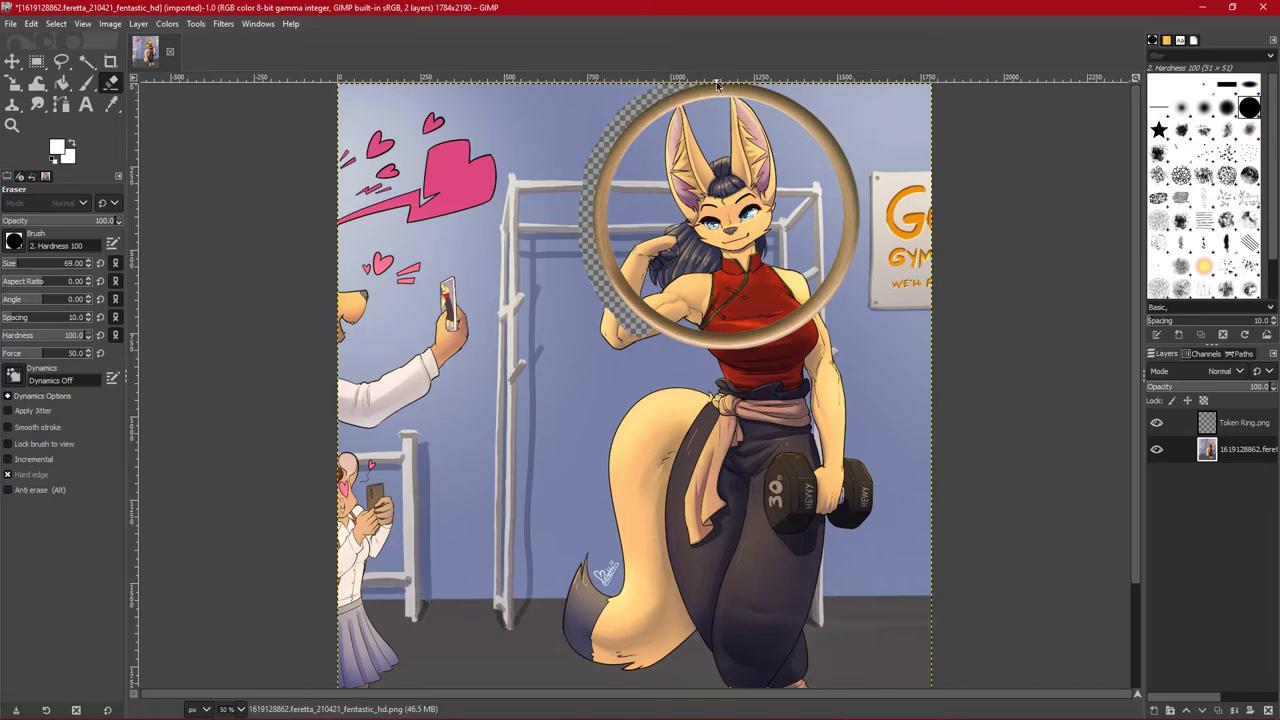
Step: Erase the remaining blue background along the ring's top, upper-left, right side and beneath it
{"action": "mouse_move", "coordinate": [718, 94]}
{"action": "left_mouse_down"}
{"action": "mouse_move", "coordinate": [756, 100]}
{"action": "mouse_move", "coordinate": [752, 86]}
{"action": "mouse_move", "coordinate": [768, 88]}
{"action": "mouse_move", "coordinate": [758, 85]}
{"action": "mouse_move", "coordinate": [874, 181]}
{"action": "mouse_move", "coordinate": [867, 257]}
{"action": "mouse_move", "coordinate": [838, 306]}
{"action": "mouse_move", "coordinate": [765, 350]}
{"action": "mouse_move", "coordinate": [700, 358]}
{"action": "mouse_move", "coordinate": [645, 332]}
{"action": "mouse_move", "coordinate": [655, 350]}
{"action": "mouse_move", "coordinate": [640, 338]}
{"action": "mouse_move", "coordinate": [617, 212]}
{"action": "mouse_move", "coordinate": [611, 300]}
{"action": "mouse_move", "coordinate": [655, 335]}
{"action": "mouse_move", "coordinate": [750, 100]}
{"action": "mouse_move", "coordinate": [770, 95]}
{"action": "mouse_move", "coordinate": [863, 165]}
{"action": "mouse_move", "coordinate": [874, 242]}
{"action": "mouse_move", "coordinate": [849, 274]}
{"action": "mouse_move", "coordinate": [872, 292]}
{"action": "mouse_move", "coordinate": [758, 350]}
{"action": "mouse_move", "coordinate": [686, 354]}
{"action": "mouse_move", "coordinate": [649, 335]}
{"action": "mouse_move", "coordinate": [762, 374]}
{"action": "mouse_move", "coordinate": [836, 371]}
{"action": "mouse_move", "coordinate": [777, 366]}
{"action": "mouse_move", "coordinate": [833, 360]}
{"action": "mouse_move", "coordinate": [820, 349]}
{"action": "left_mouse_up"}
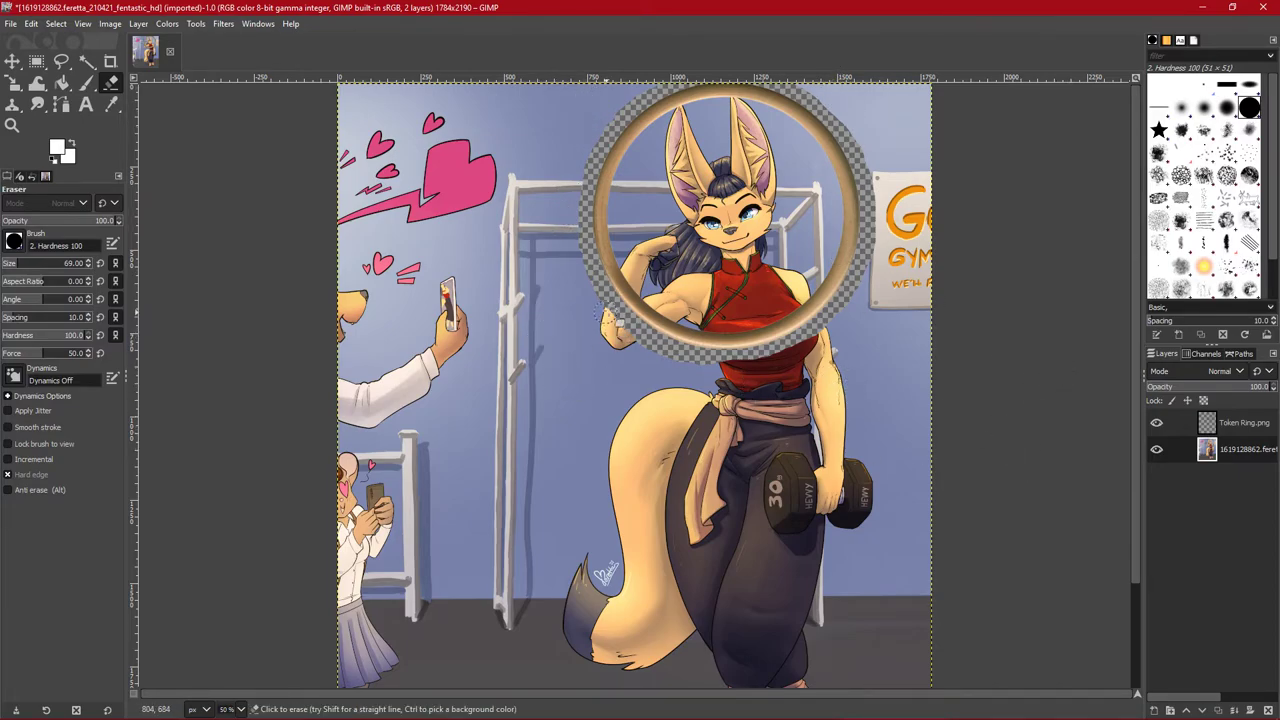
{"action": "mouse_move", "coordinate": [589, 204]}
{"action": "left_mouse_down"}
{"action": "mouse_move", "coordinate": [599, 85]}
{"action": "mouse_move", "coordinate": [579, 160]}
{"action": "mouse_move", "coordinate": [589, 90]}
{"action": "mouse_move", "coordinate": [606, 125]}
{"action": "mouse_move", "coordinate": [617, 96]}
{"action": "mouse_move", "coordinate": [659, 92]}
{"action": "mouse_move", "coordinate": [634, 100]}
{"action": "mouse_move", "coordinate": [604, 141]}
{"action": "mouse_move", "coordinate": [580, 238]}
{"action": "mouse_move", "coordinate": [581, 198]}
{"action": "mouse_move", "coordinate": [585, 361]}
{"action": "mouse_move", "coordinate": [849, 365]}
{"action": "mouse_move", "coordinate": [614, 362]}
{"action": "mouse_move", "coordinate": [644, 350]}
{"action": "mouse_move", "coordinate": [664, 360]}
{"action": "mouse_move", "coordinate": [624, 335]}
{"action": "mouse_move", "coordinate": [596, 285]}
{"action": "mouse_move", "coordinate": [602, 326]}
{"action": "mouse_move", "coordinate": [645, 372]}
{"action": "left_mouse_up"}
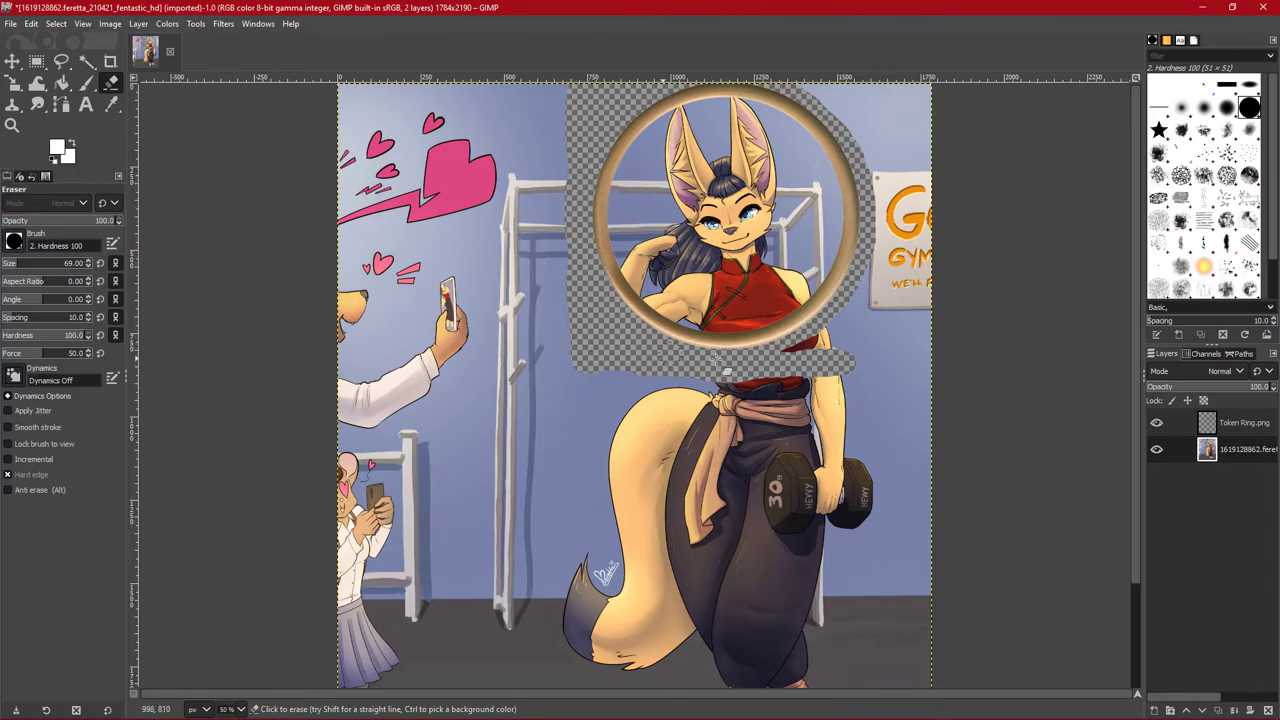
{"action": "left_click_drag", "start_coordinate": [785, 370], "coordinate": [930, 352]}
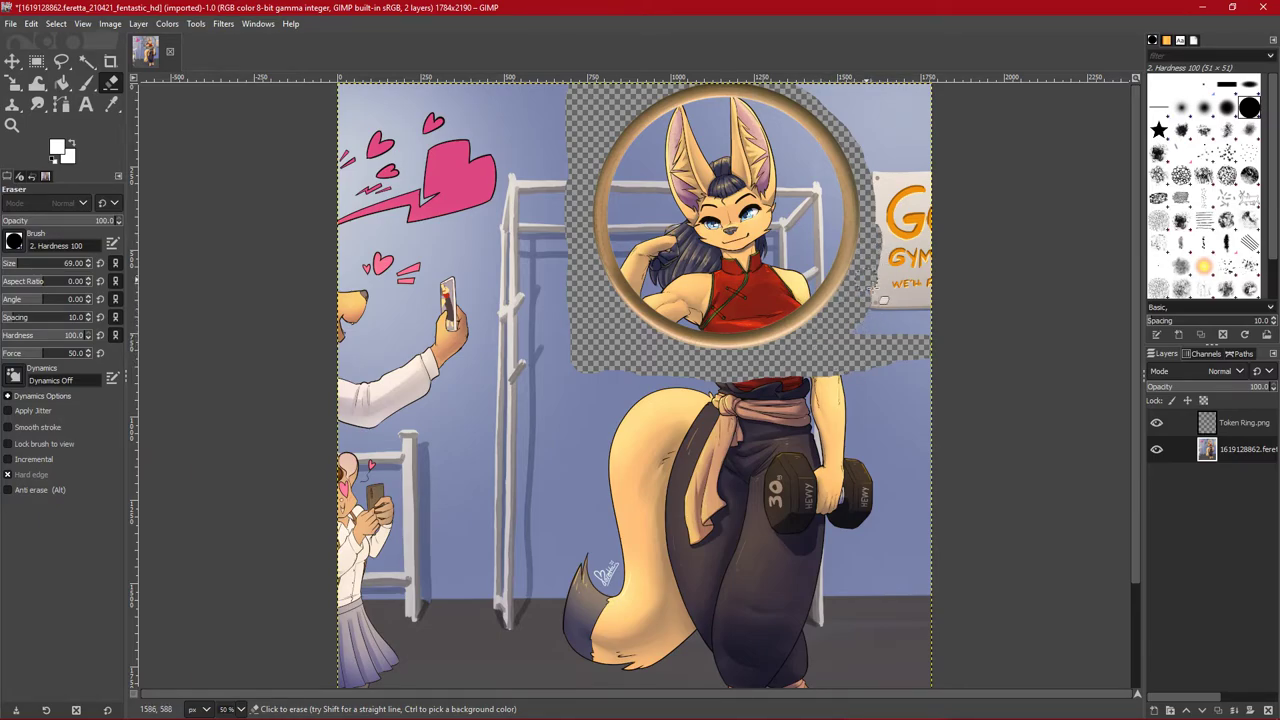
{"action": "mouse_move", "coordinate": [770, 375]}
{"action": "left_mouse_down"}
{"action": "mouse_move", "coordinate": [831, 355]}
{"action": "mouse_move", "coordinate": [866, 285]}
{"action": "mouse_move", "coordinate": [879, 223]}
{"action": "mouse_move", "coordinate": [866, 100]}
{"action": "mouse_move", "coordinate": [883, 128]}
{"action": "mouse_move", "coordinate": [889, 215]}
{"action": "mouse_move", "coordinate": [877, 86]}
{"action": "mouse_move", "coordinate": [866, 137]}
{"action": "mouse_move", "coordinate": [808, 91]}
{"action": "mouse_move", "coordinate": [861, 107]}
{"action": "mouse_move", "coordinate": [852, 195]}
{"action": "mouse_move", "coordinate": [846, 111]}
{"action": "left_mouse_up"}
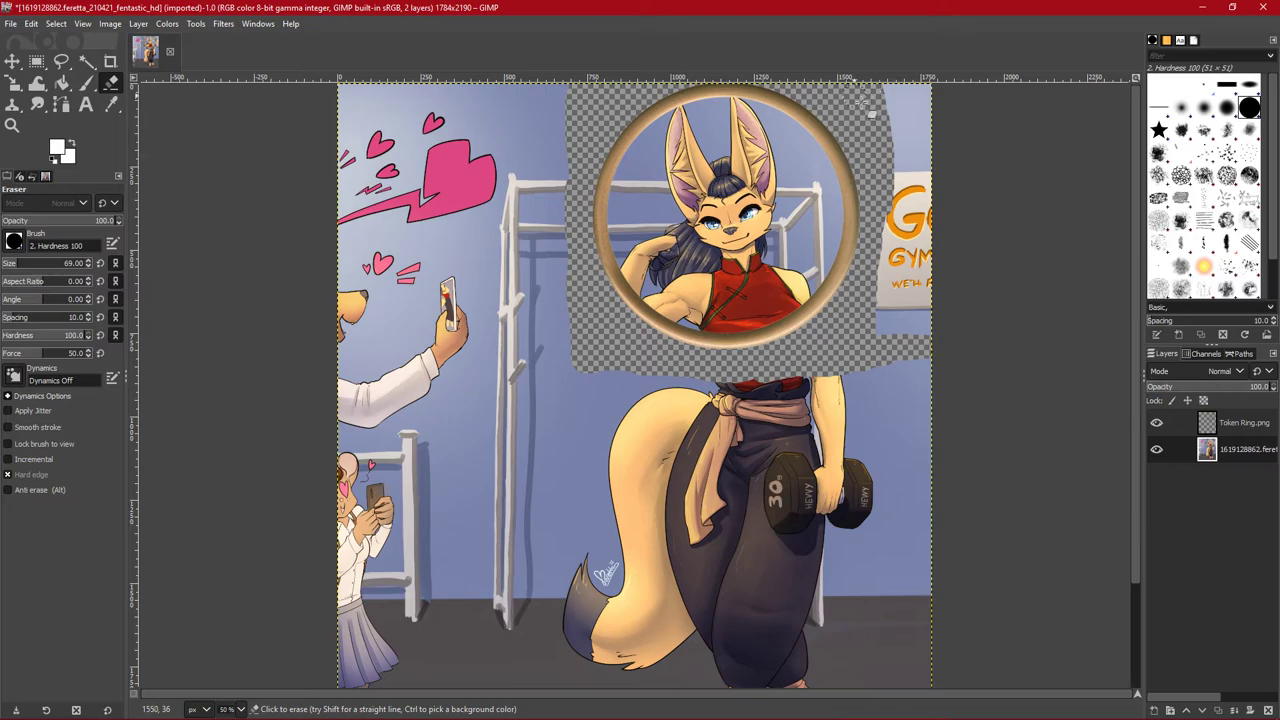
{"action": "left_click_drag", "start_coordinate": [884, 92], "coordinate": [896, 356]}
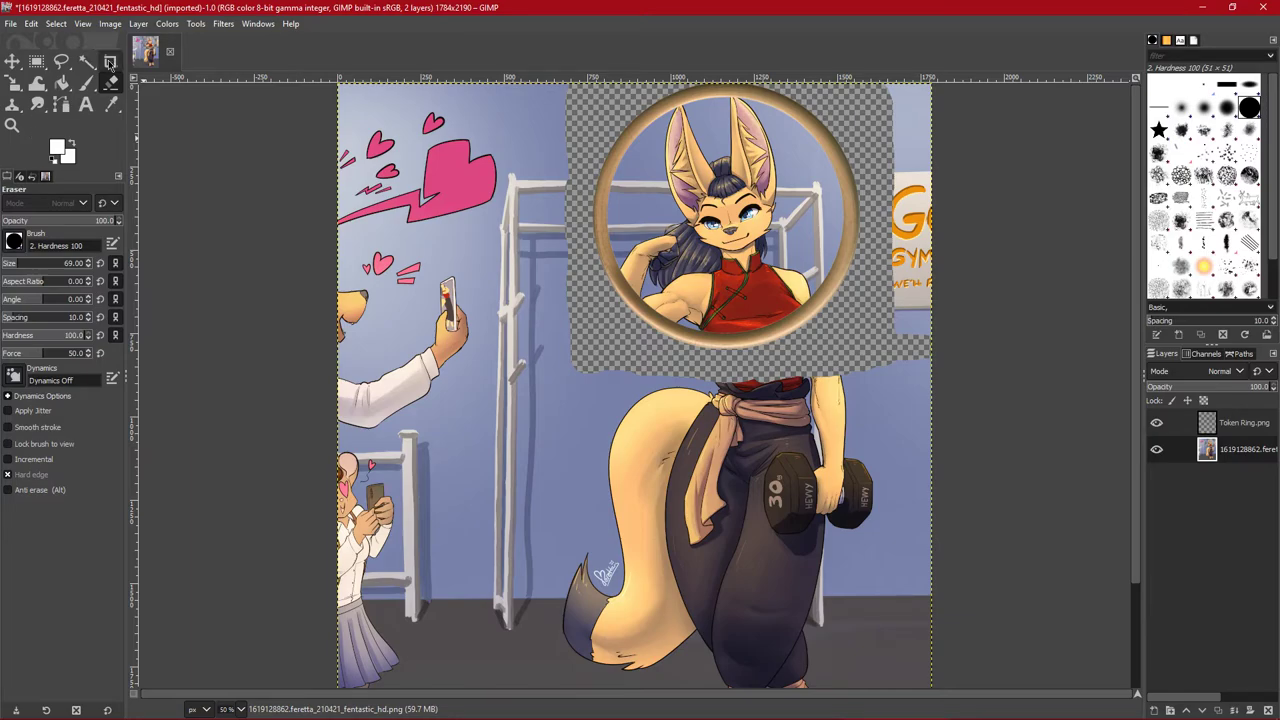
{"action": "left_click", "coordinate": [110, 61]}
Step: Draw a crop rectangle framing the ring and adjust it to 806×800 starting at 764,0
{"action": "left_click_drag", "start_coordinate": [537, 137], "coordinate": [752, 305]}
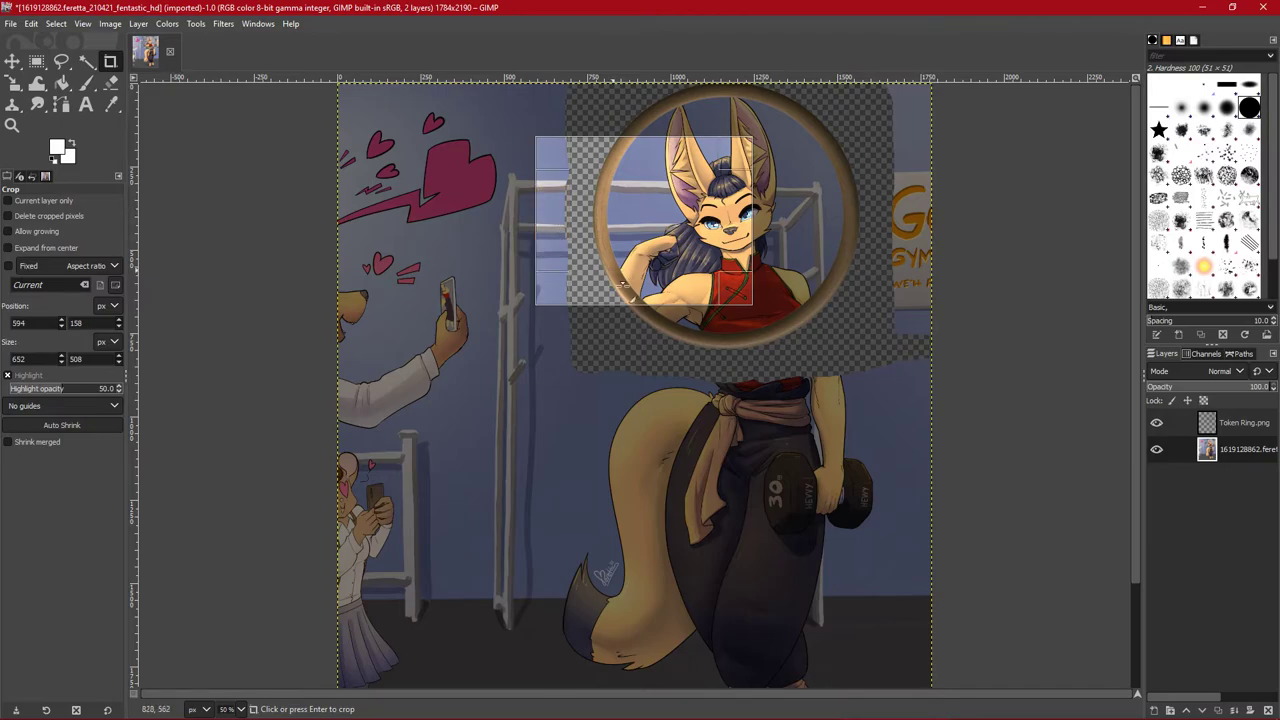
{"action": "left_click_drag", "start_coordinate": [637, 293], "coordinate": [646, 318]}
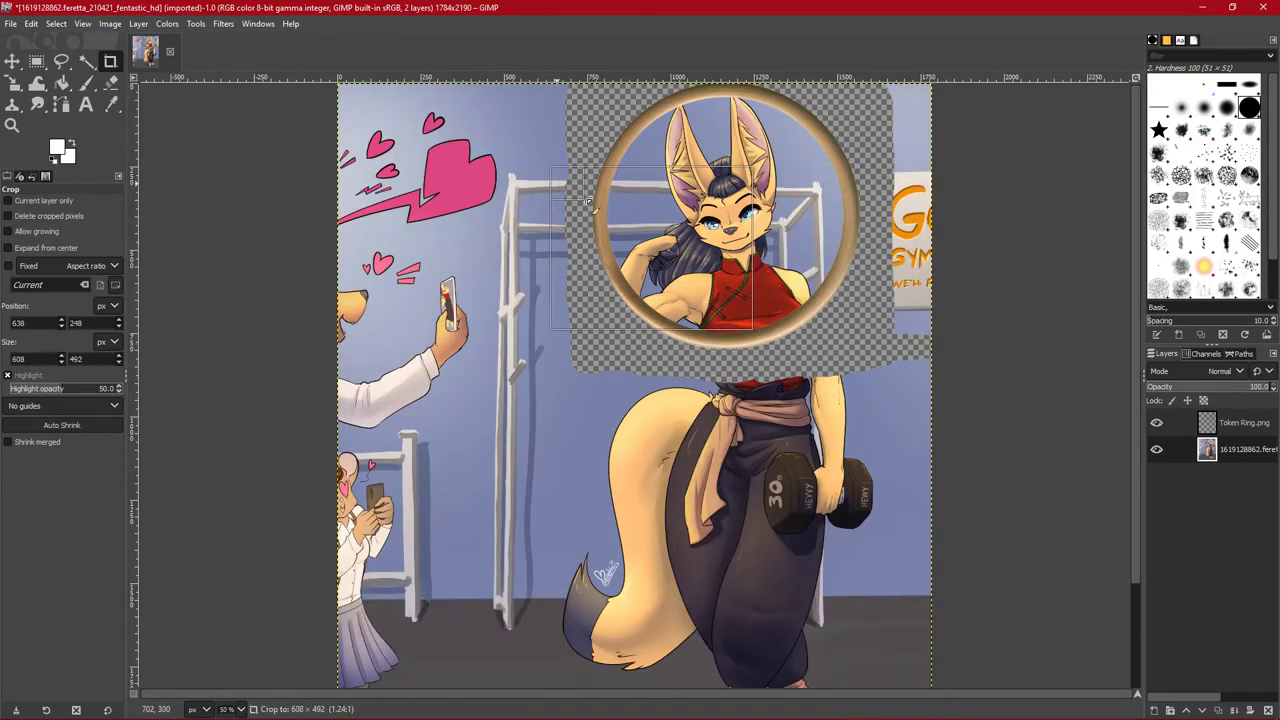
{"action": "left_click_drag", "start_coordinate": [569, 165], "coordinate": [558, 181]}
{"action": "left_click_drag", "start_coordinate": [738, 252], "coordinate": [845, 255]}
{"action": "left_click_drag", "start_coordinate": [795, 165], "coordinate": [773, 104]}
{"action": "left_click_drag", "start_coordinate": [700, 328], "coordinate": [700, 348]}
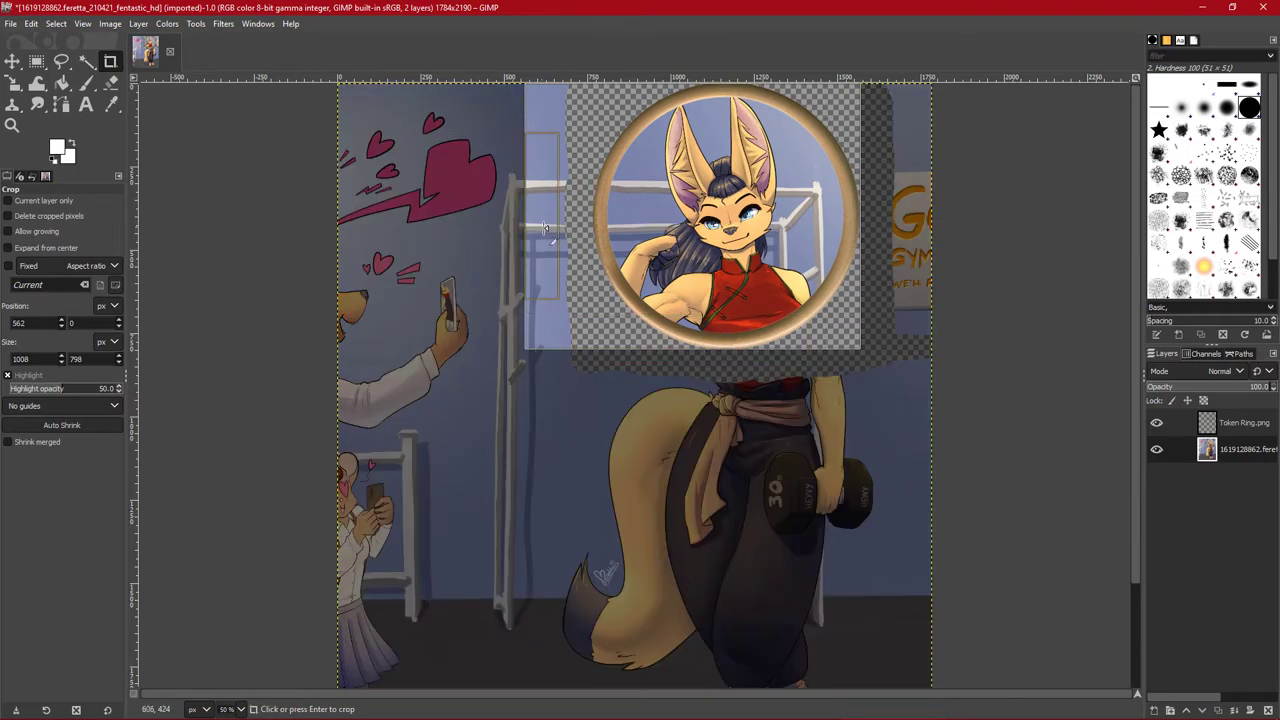
{"action": "left_click_drag", "start_coordinate": [556, 234], "coordinate": [617, 244]}
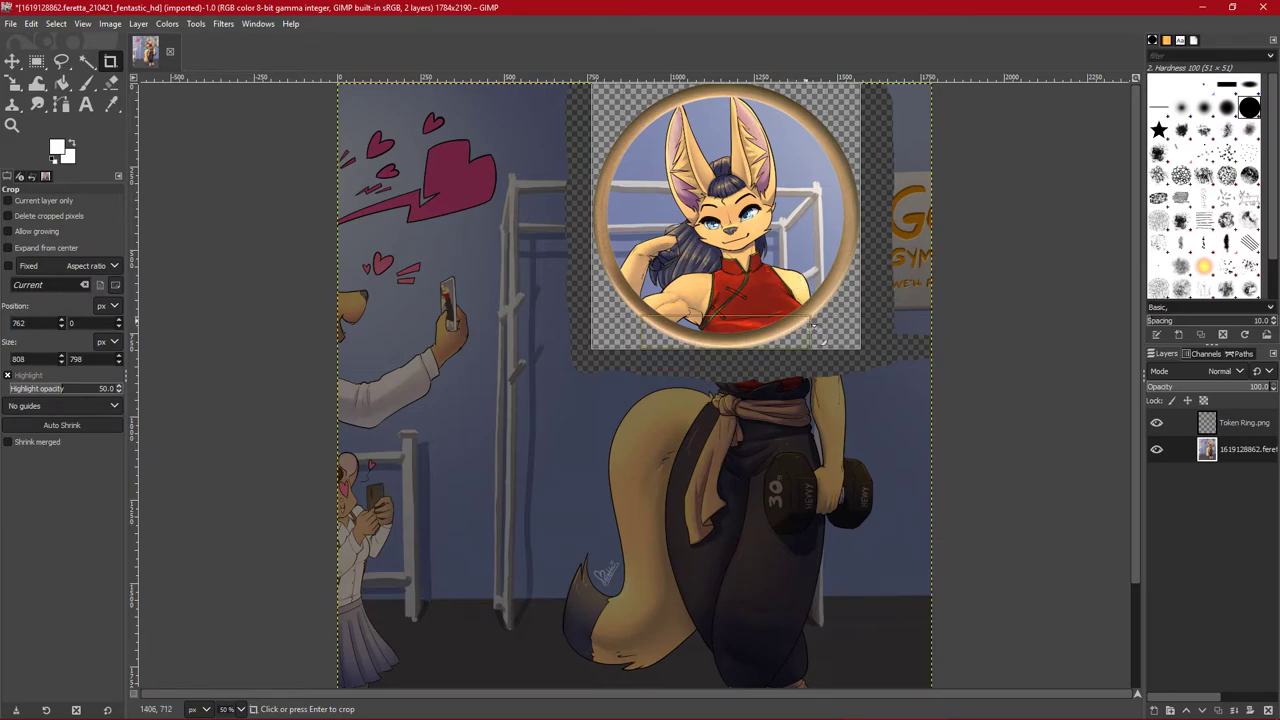
{"action": "left_click_drag", "start_coordinate": [779, 345], "coordinate": [775, 346]}
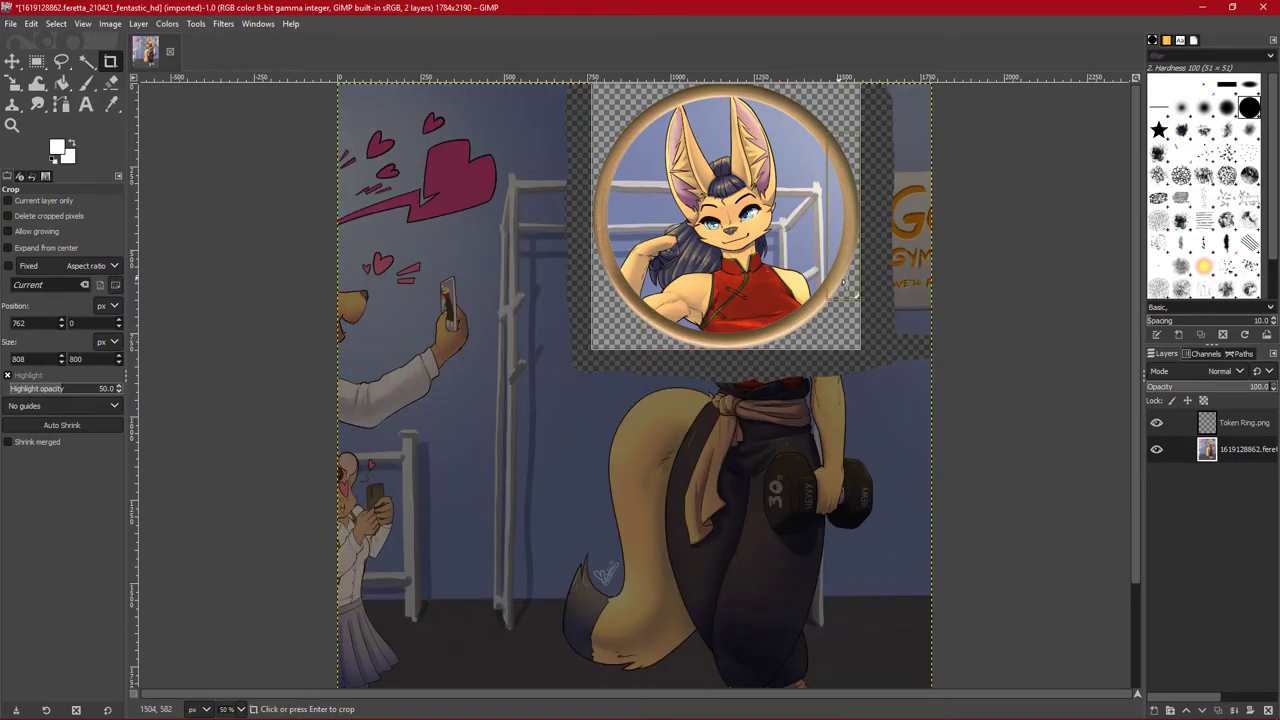
{"action": "left_click_drag", "start_coordinate": [617, 226], "coordinate": [614, 228]}
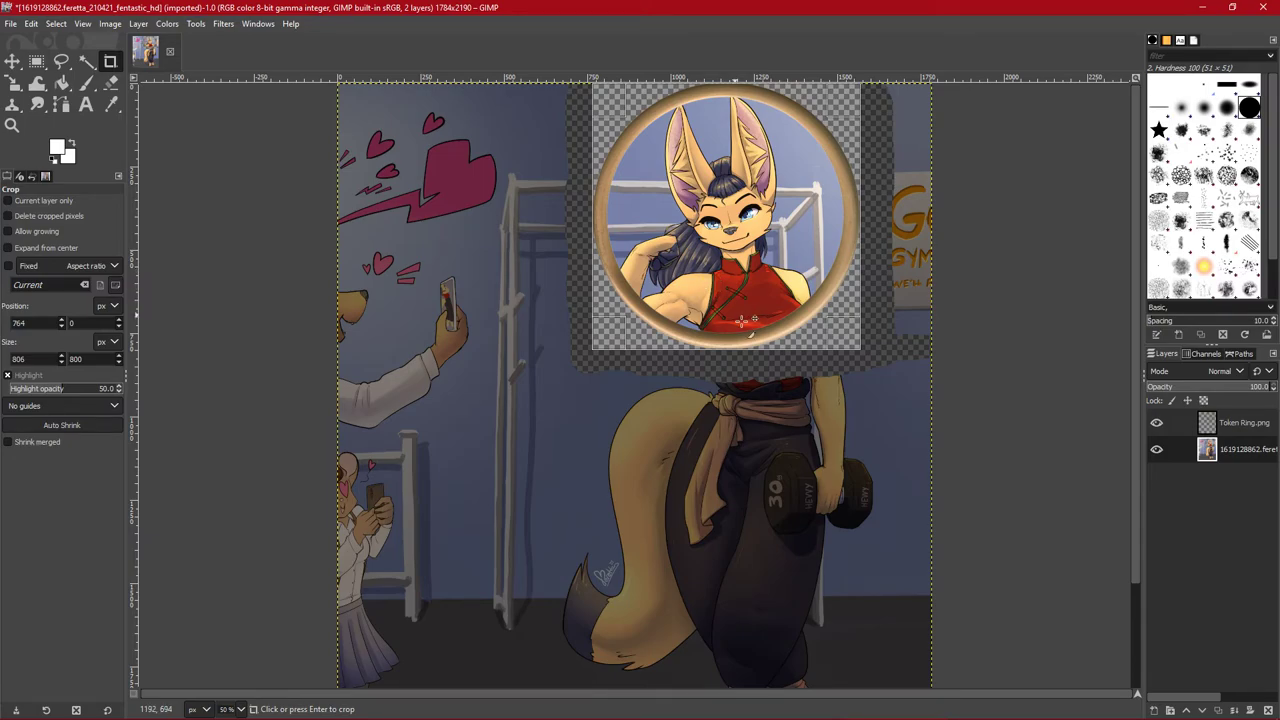
Step: Apply the crop so the image becomes 806×800 around the ringed head
{"action": "left_click", "coordinate": [742, 320]}
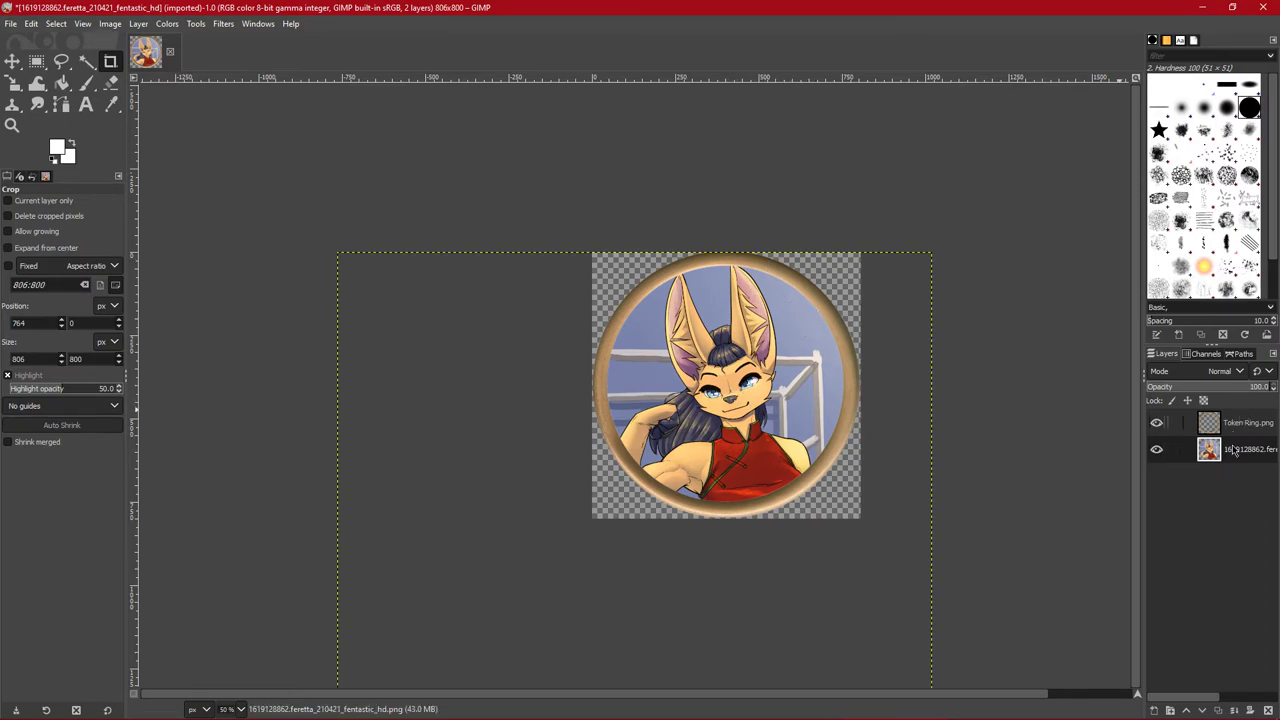
{"action": "left_click", "coordinate": [11, 24]}
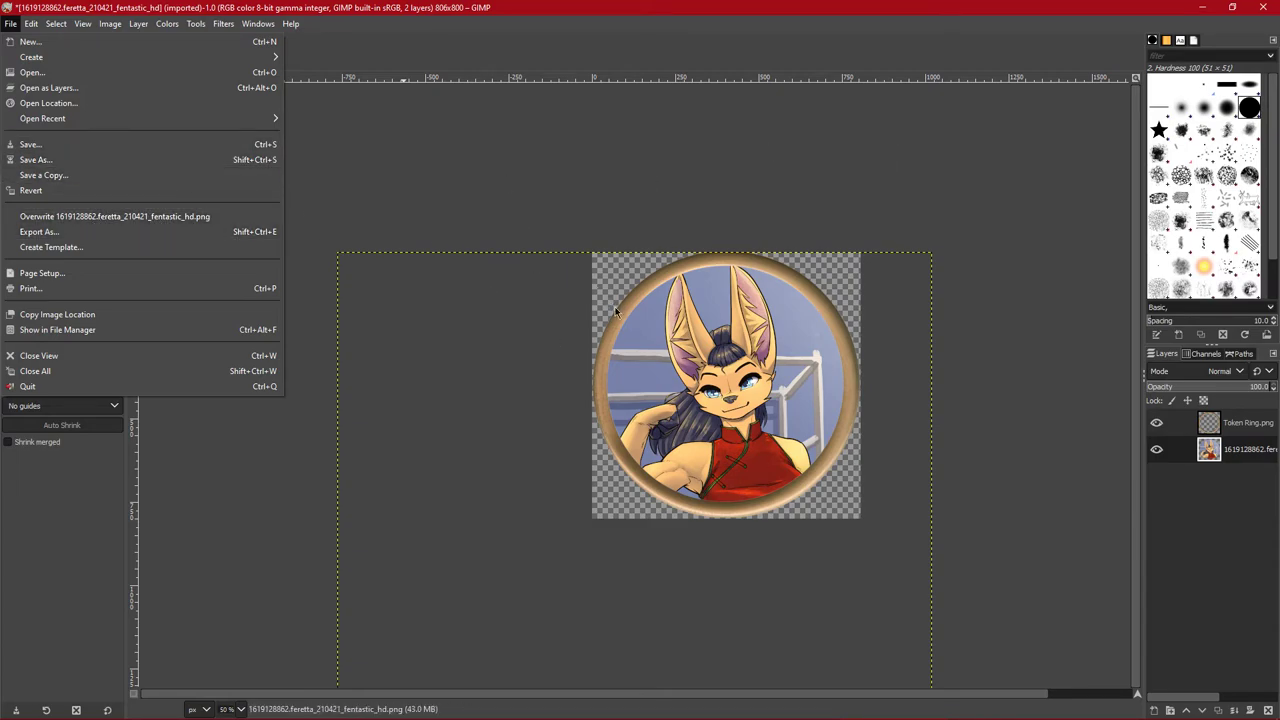
{"action": "left_click", "coordinate": [213, 232]}
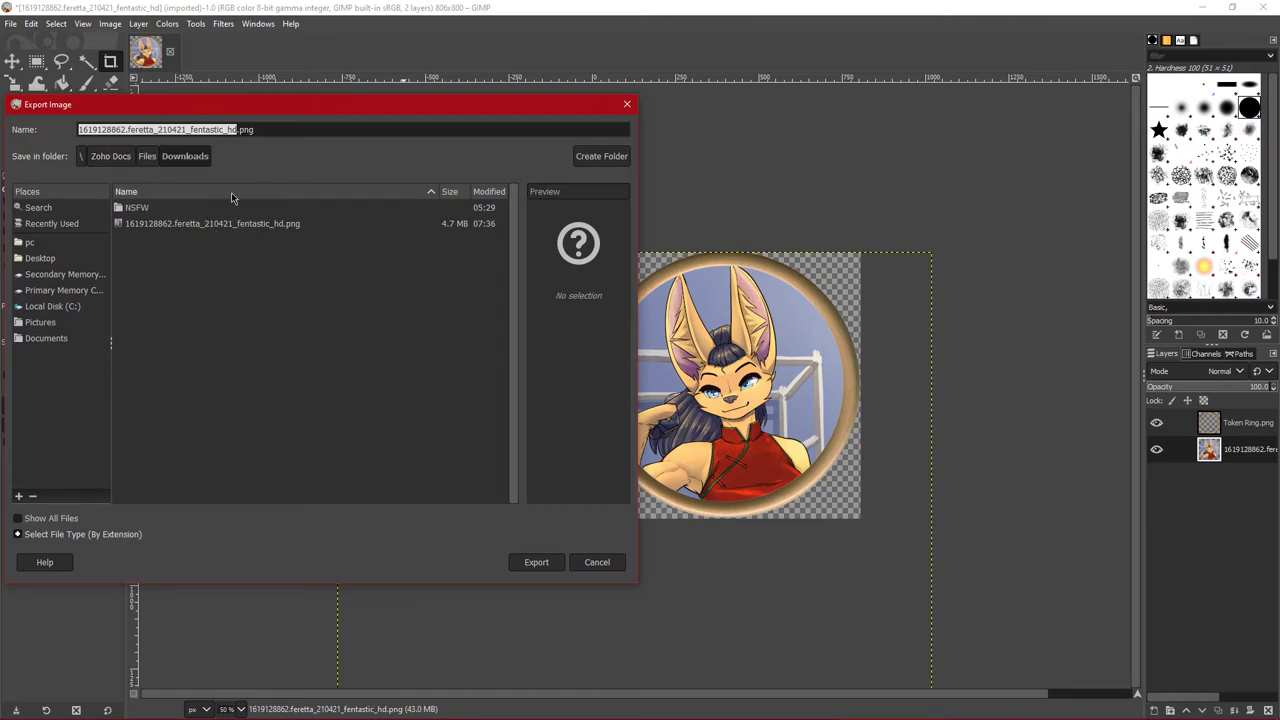
Step: Set the export file type to PNG image and the destination to the Downloads folder
{"action": "left_click", "coordinate": [86, 536]}
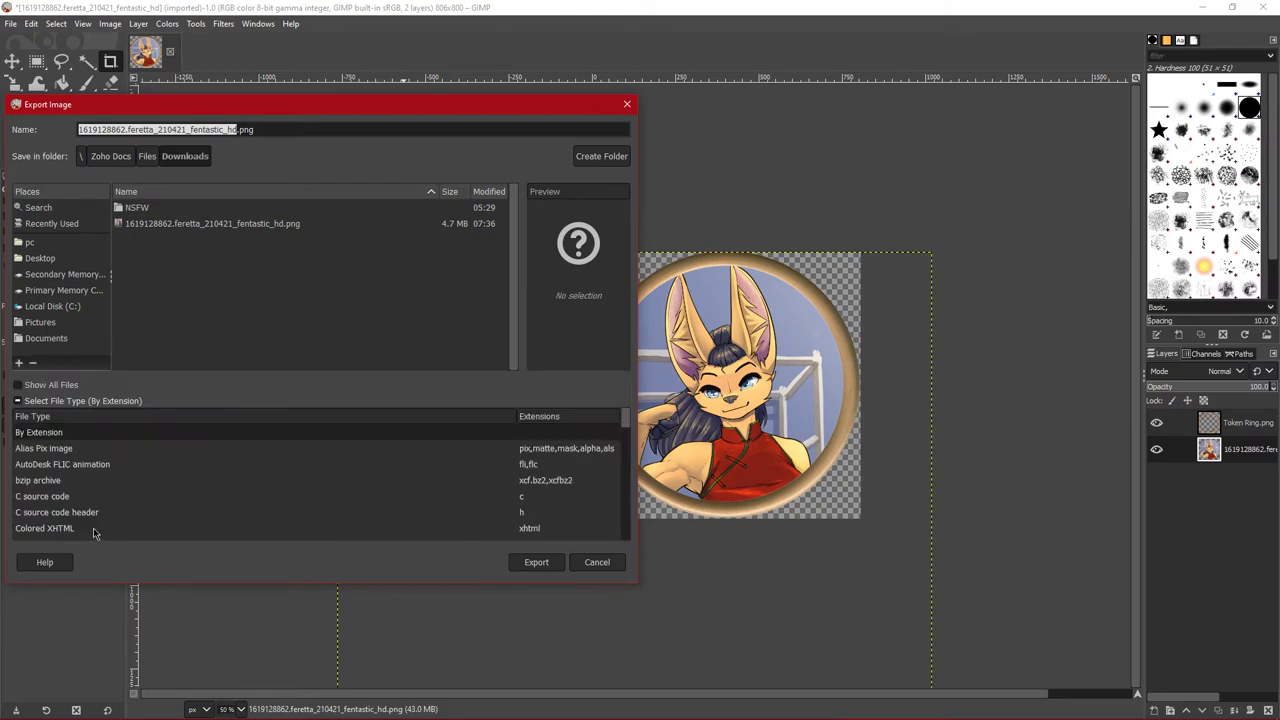
{"action": "scroll", "coordinate": [147, 452], "scroll_direction": "down", "scroll_amount": 3}
{"action": "scroll", "coordinate": [143, 457], "scroll_direction": "down", "scroll_amount": 8}
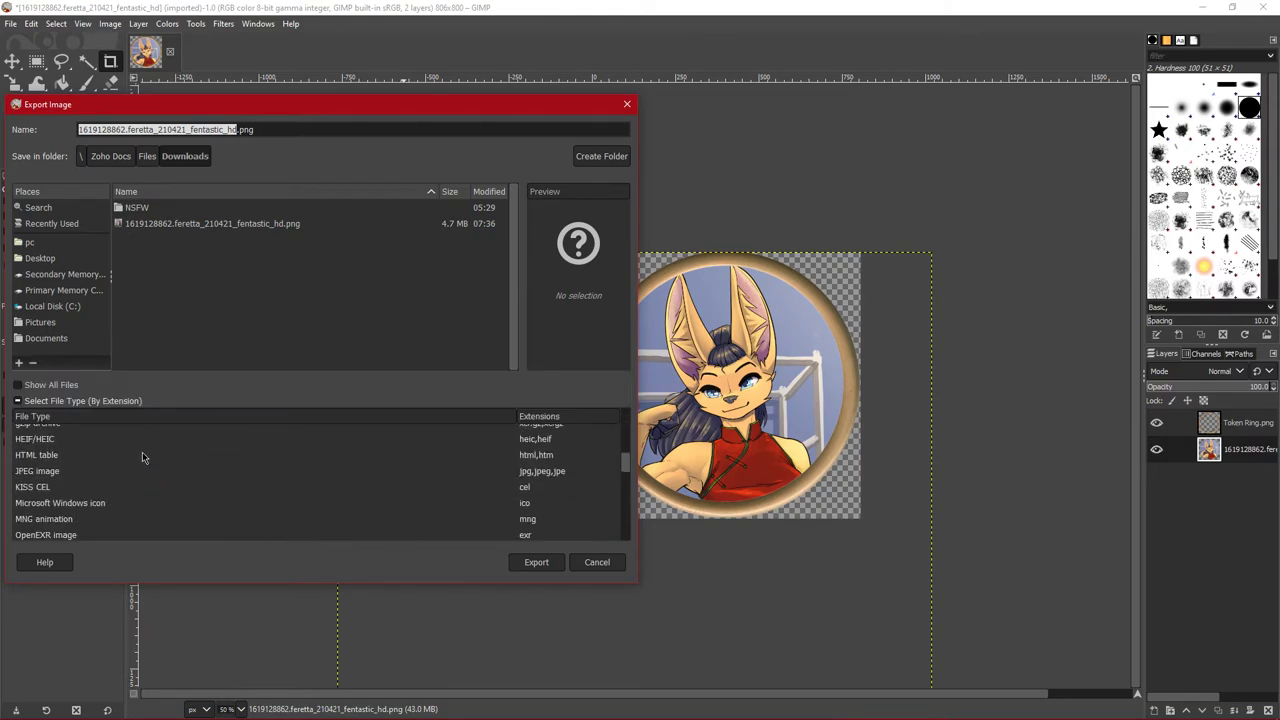
{"action": "scroll", "coordinate": [112, 482], "scroll_direction": "down", "scroll_amount": 1}
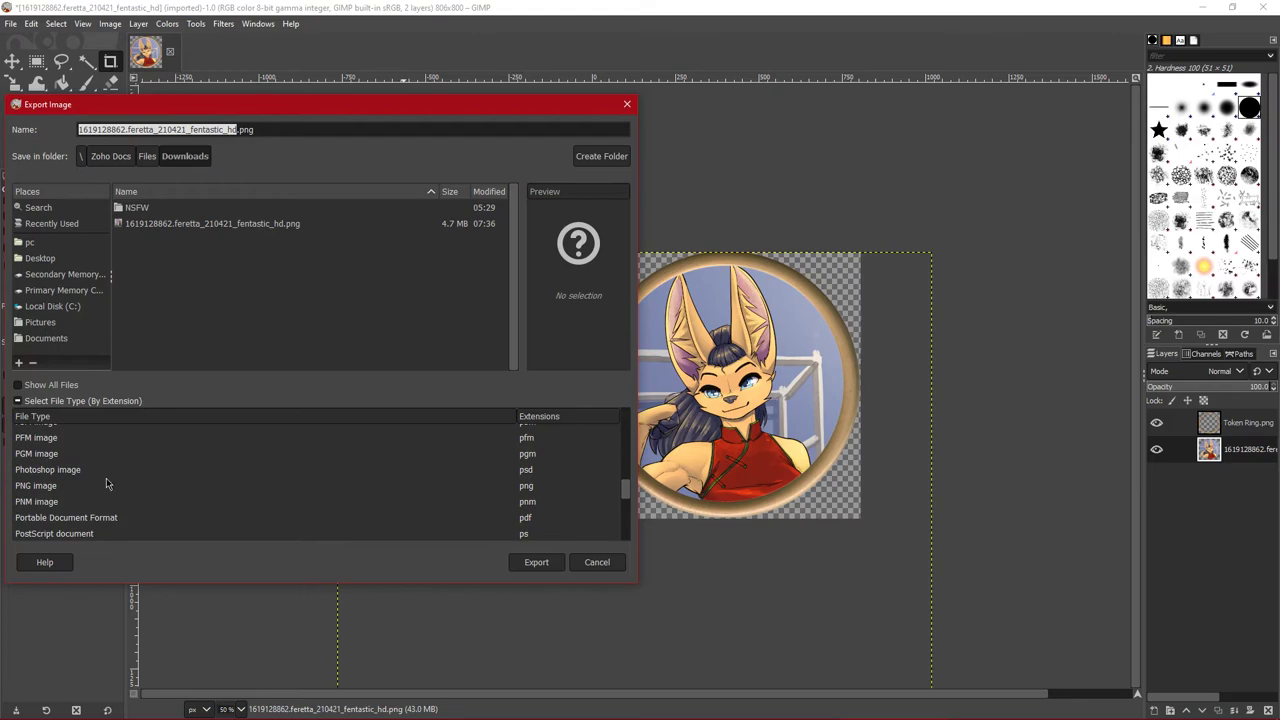
{"action": "left_click", "coordinate": [88, 486]}
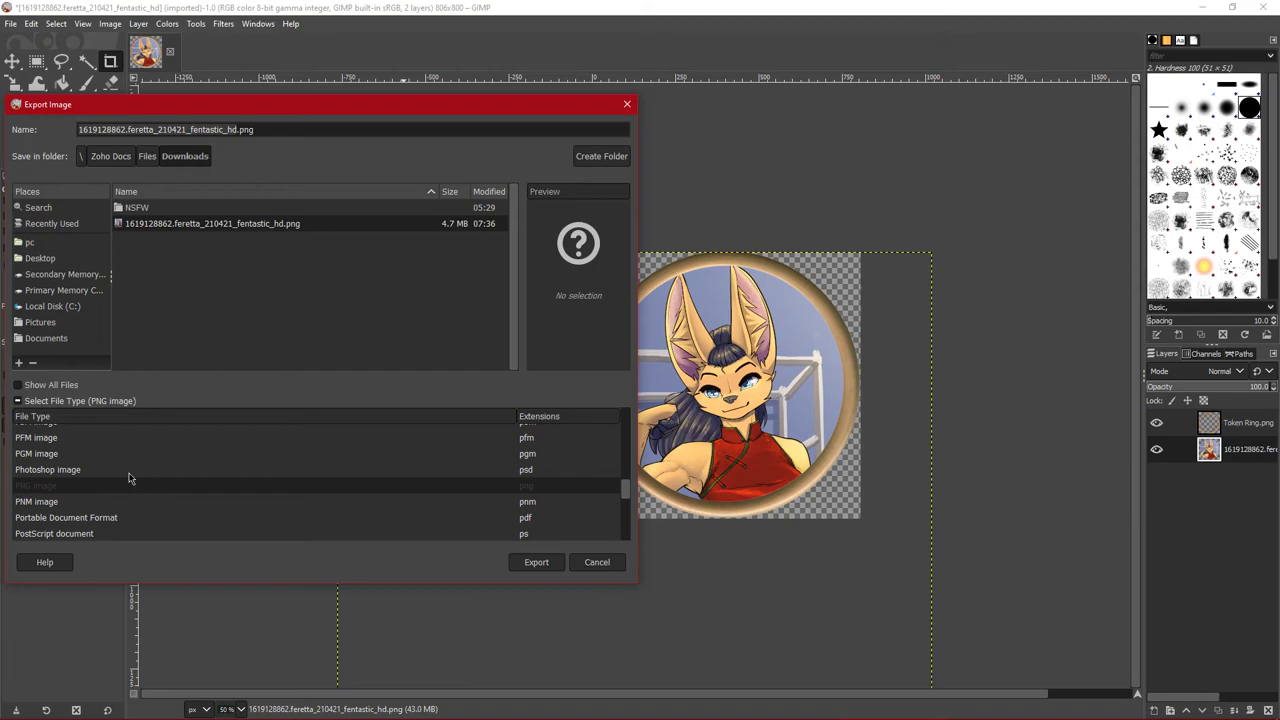
{"action": "scroll", "coordinate": [125, 470], "scroll_direction": "up", "scroll_amount": 4}
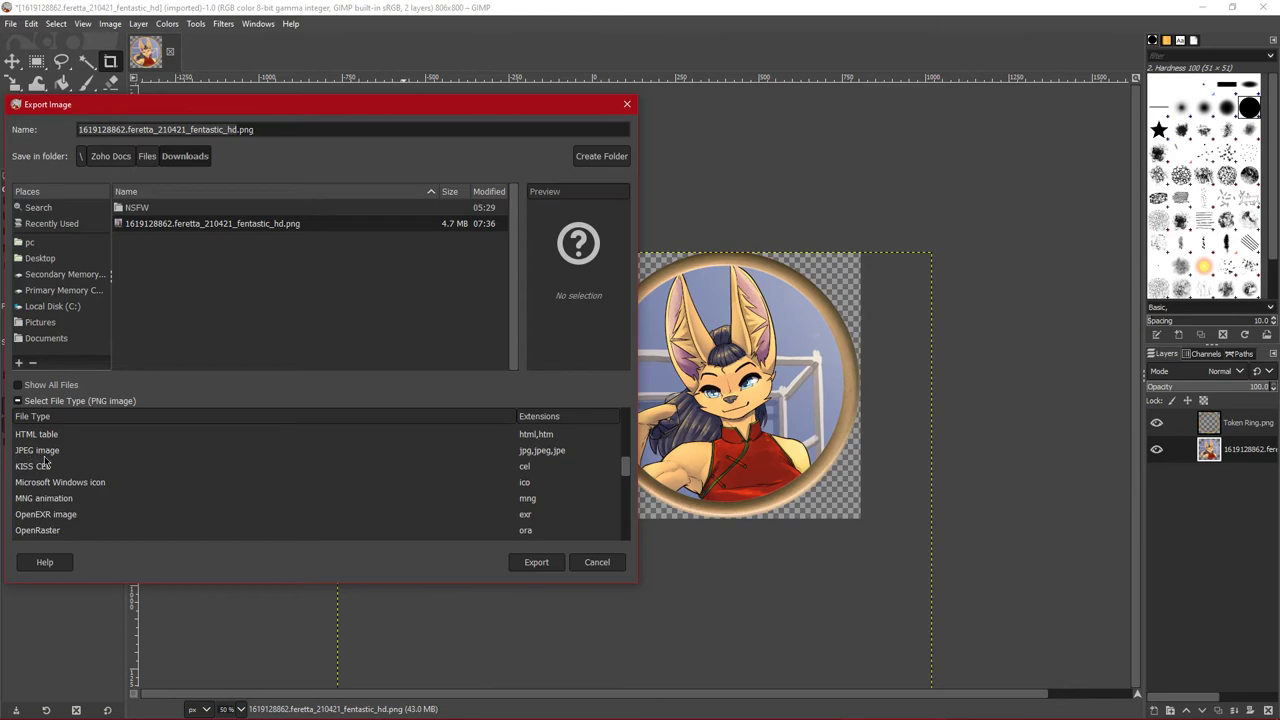
{"action": "scroll", "coordinate": [88, 480], "scroll_direction": "down", "scroll_amount": 4}
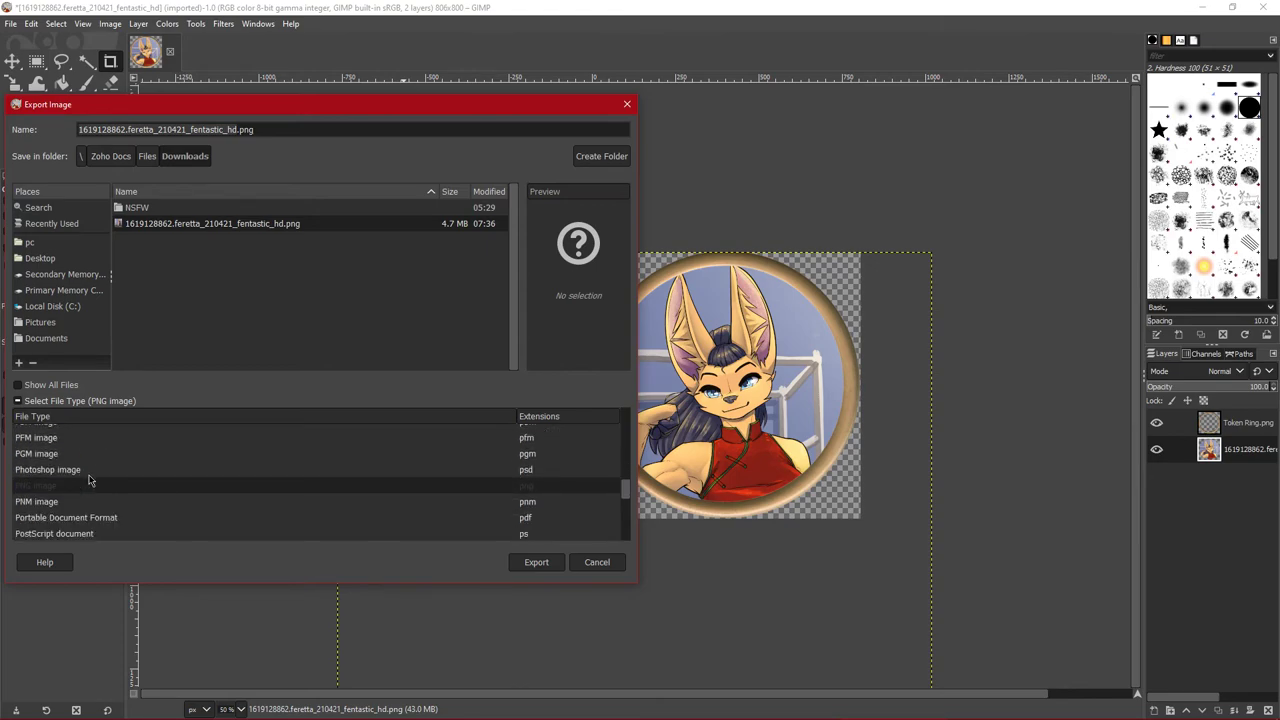
{"action": "scroll", "coordinate": [88, 480], "scroll_direction": "down", "scroll_amount": 1}
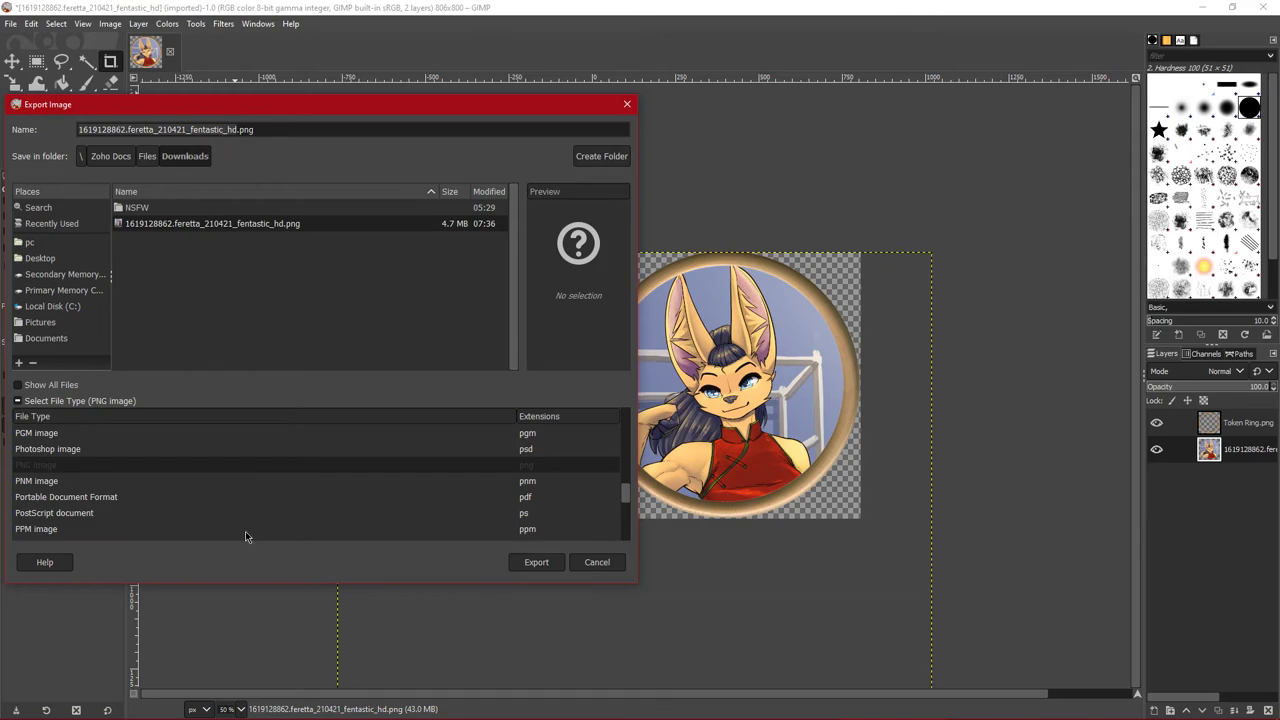
{"action": "left_click", "coordinate": [186, 158]}
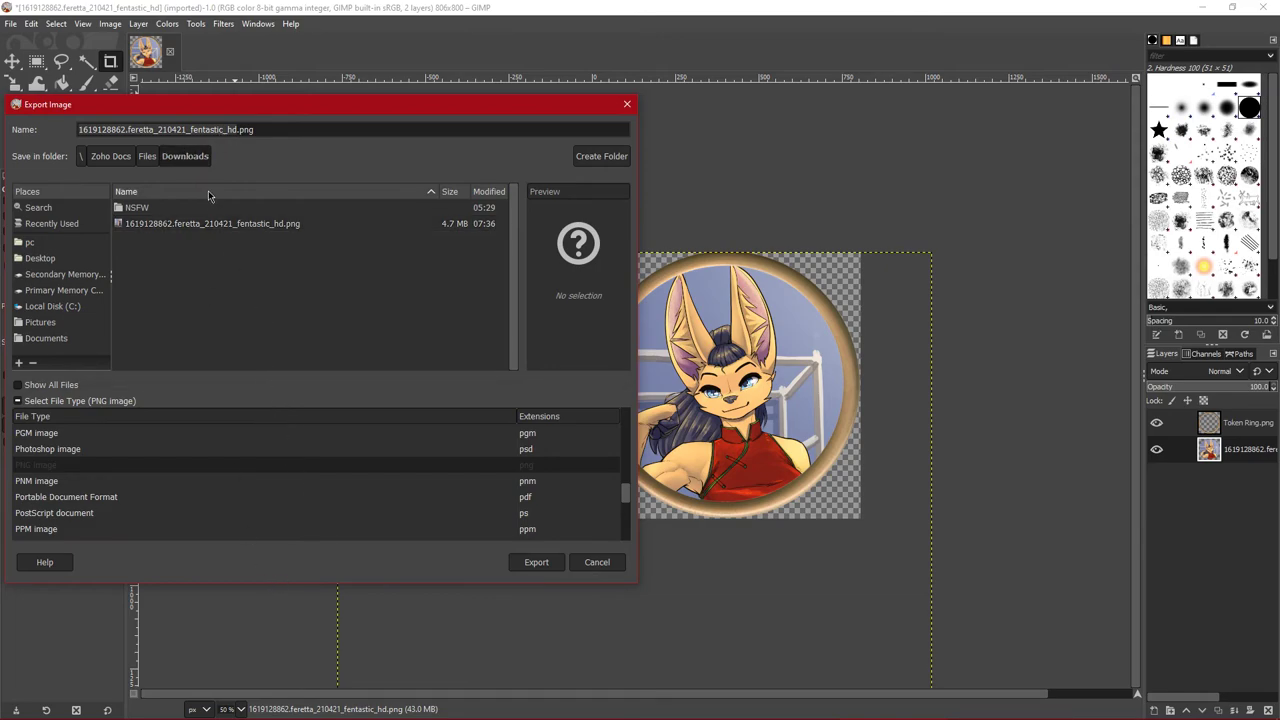
{"action": "left_click", "coordinate": [230, 131]}
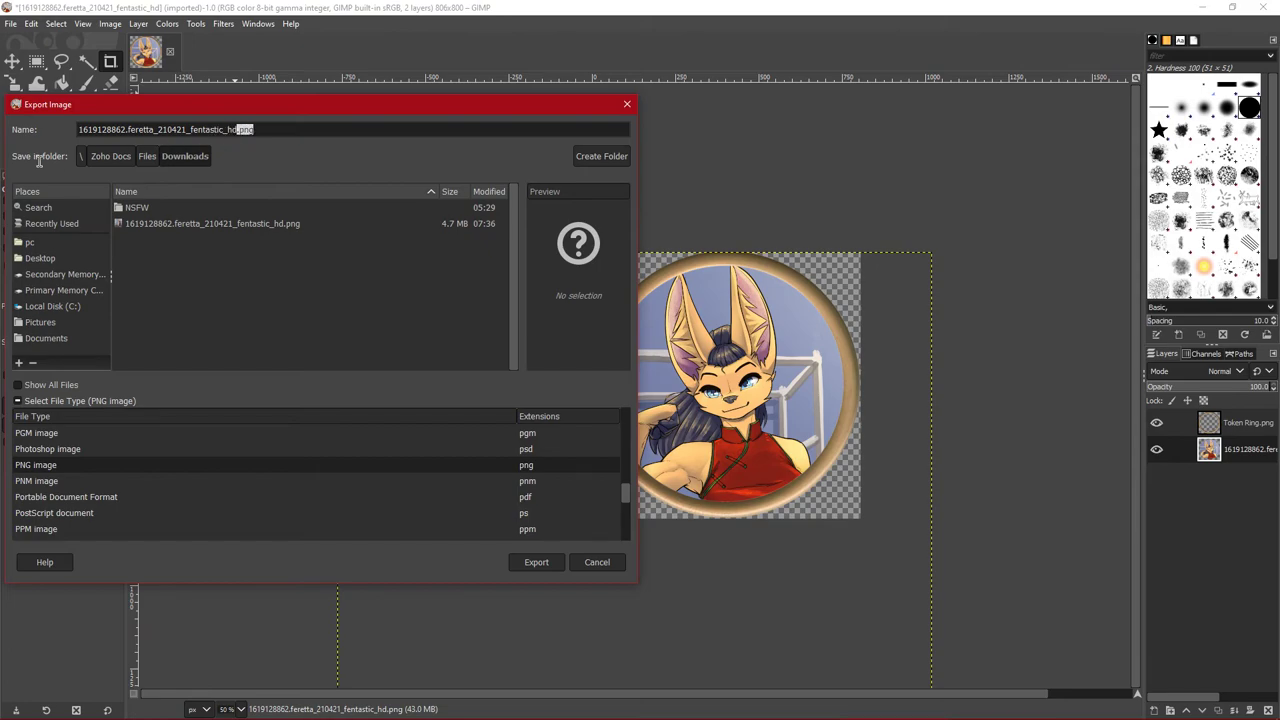
Step: Rename the export to 'Fen Example Token' and export it as PNG to Downloads with default options
{"action": "left_click", "coordinate": [55, 127]}
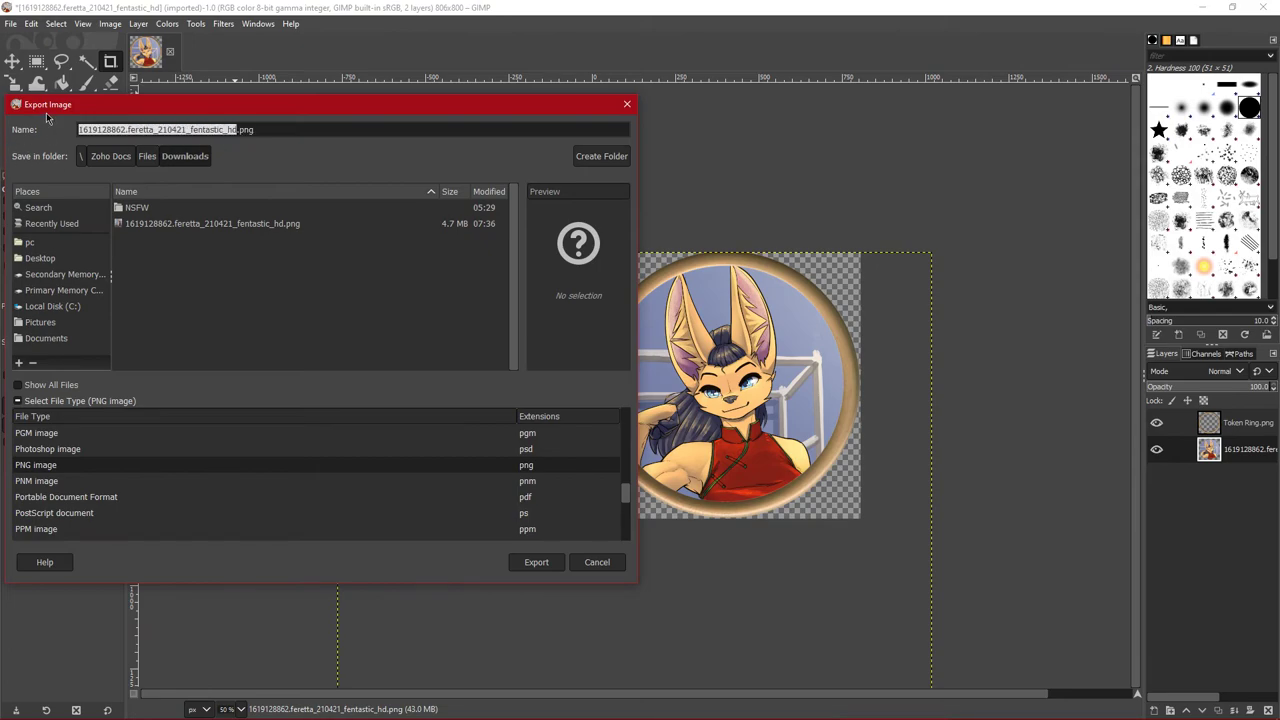
{"action": "type", "text": "Fen Example Token"}
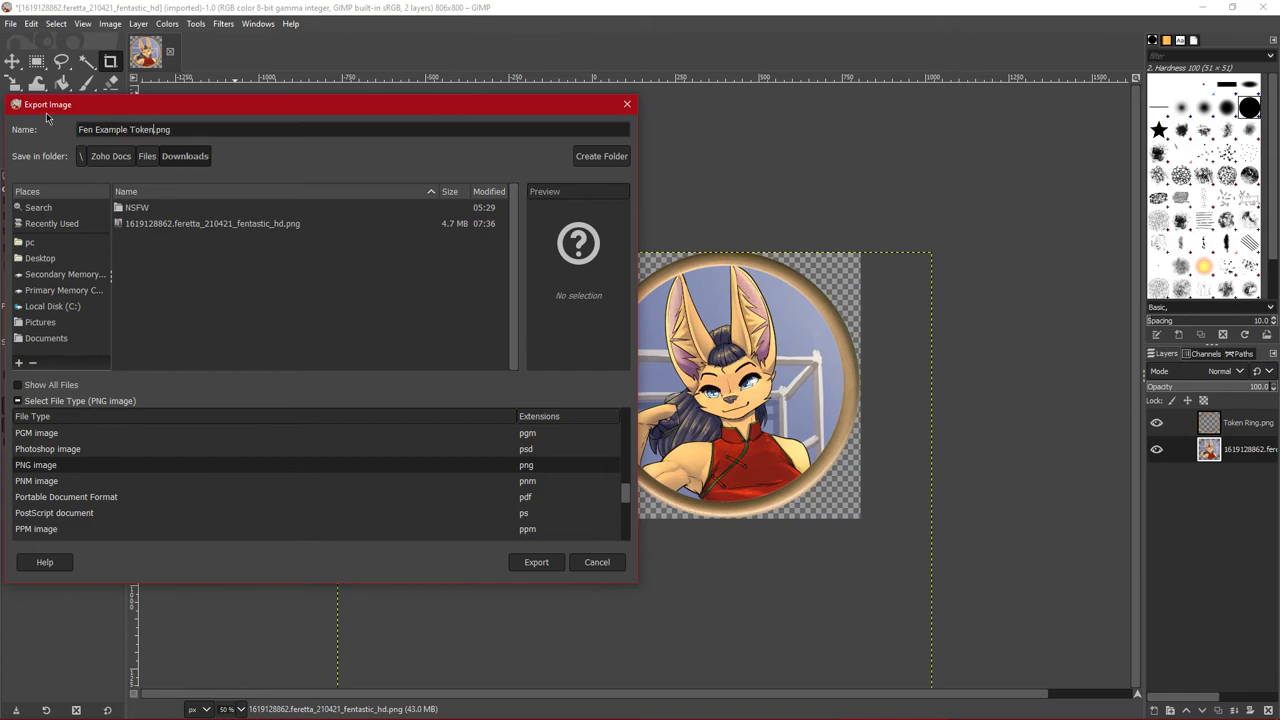
{"action": "left_click", "coordinate": [536, 562]}
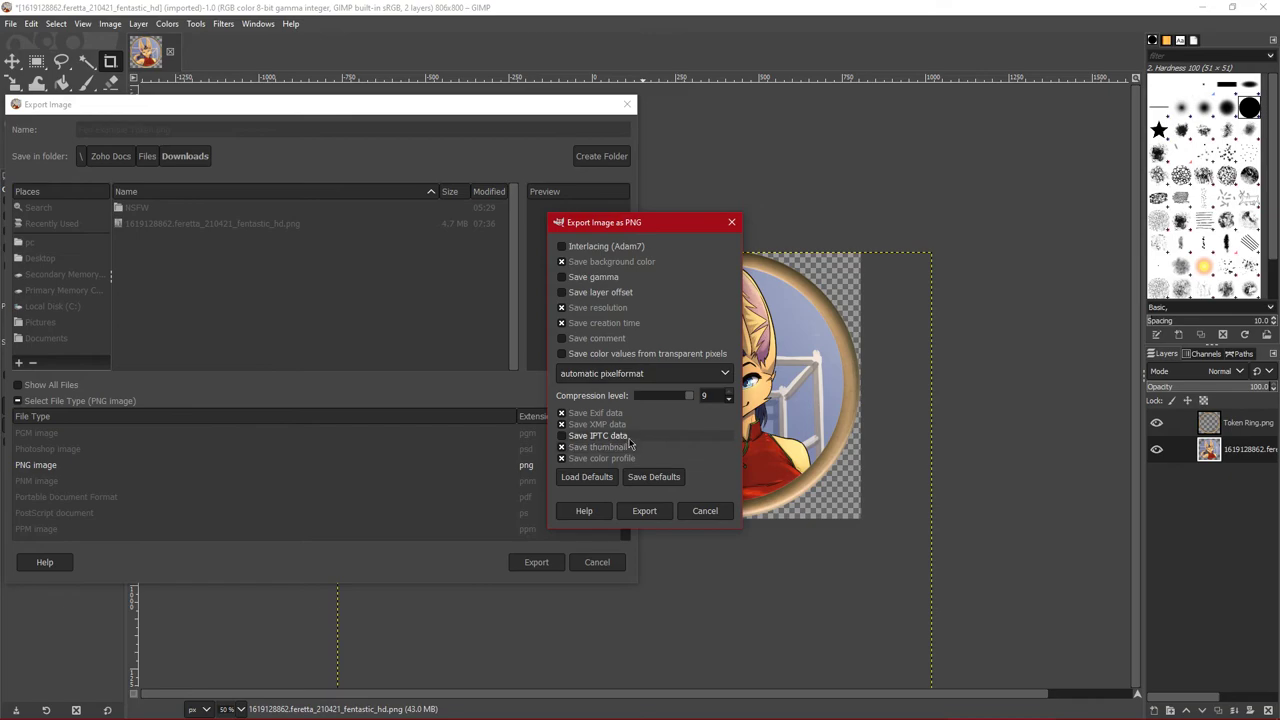
{"action": "left_click", "coordinate": [643, 512]}
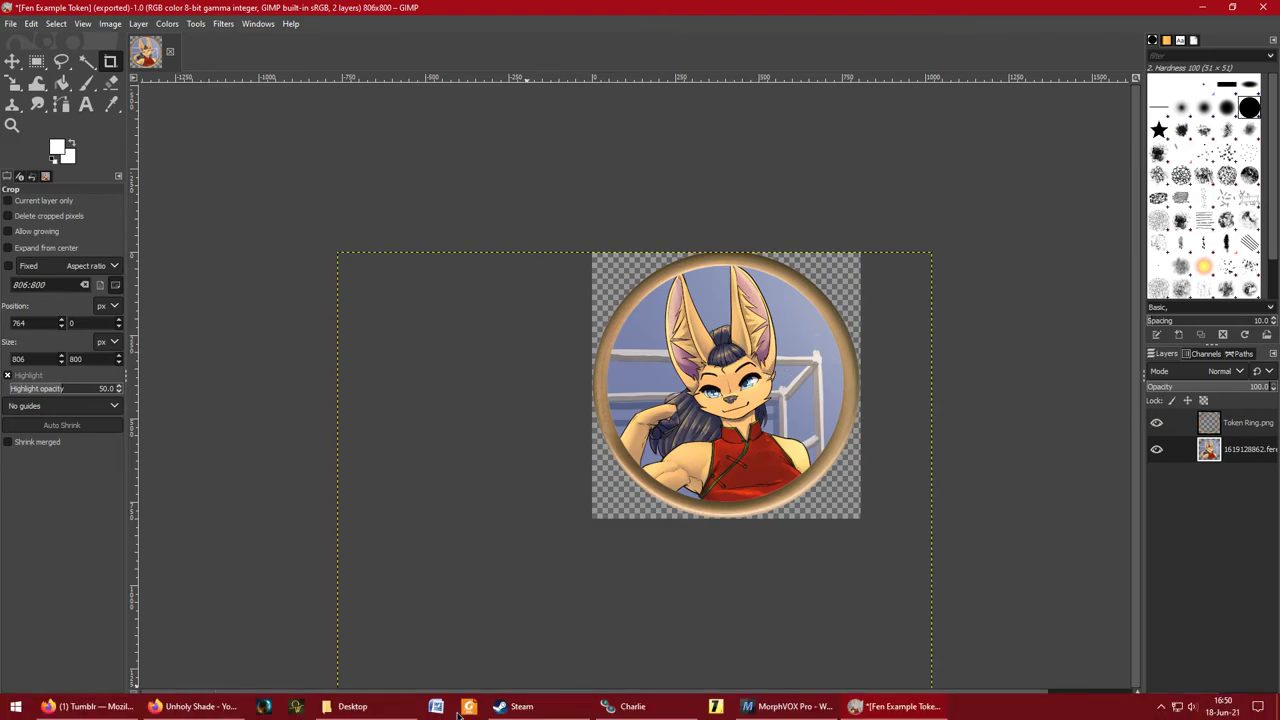
Step: Open Fen Example Token.png from the Downloads folder in IrfanView
{"action": "left_click", "coordinate": [400, 708]}
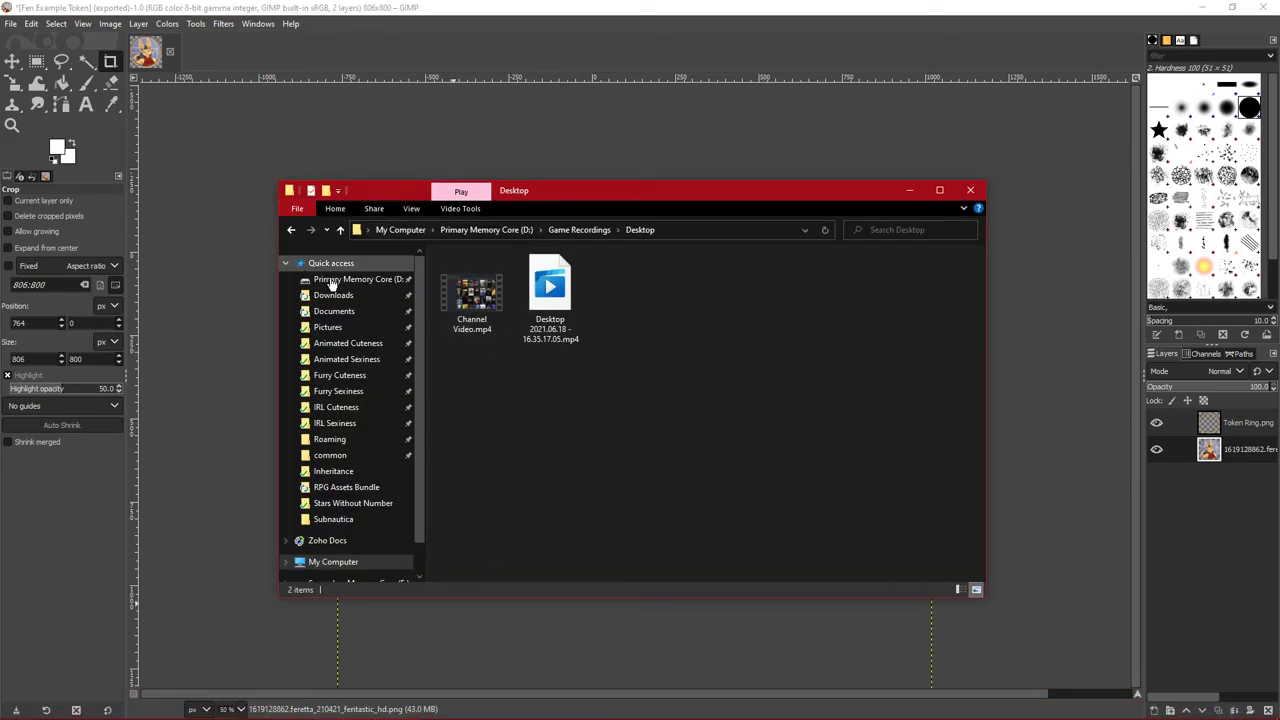
{"action": "left_click", "coordinate": [334, 295]}
{"action": "double_click", "coordinate": [612, 298]}
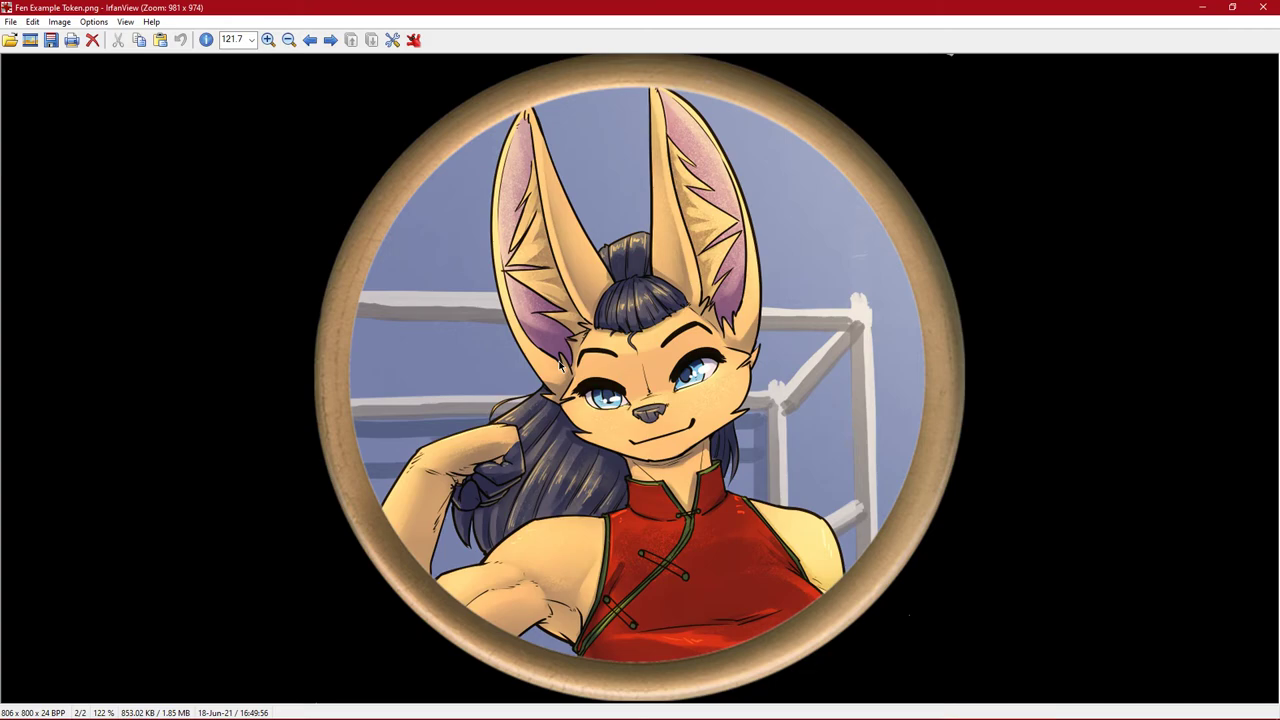
Step: Set IrfanView's zoom to 100% to inspect the token, then return to GIMP
{"action": "left_click", "coordinate": [251, 40]}
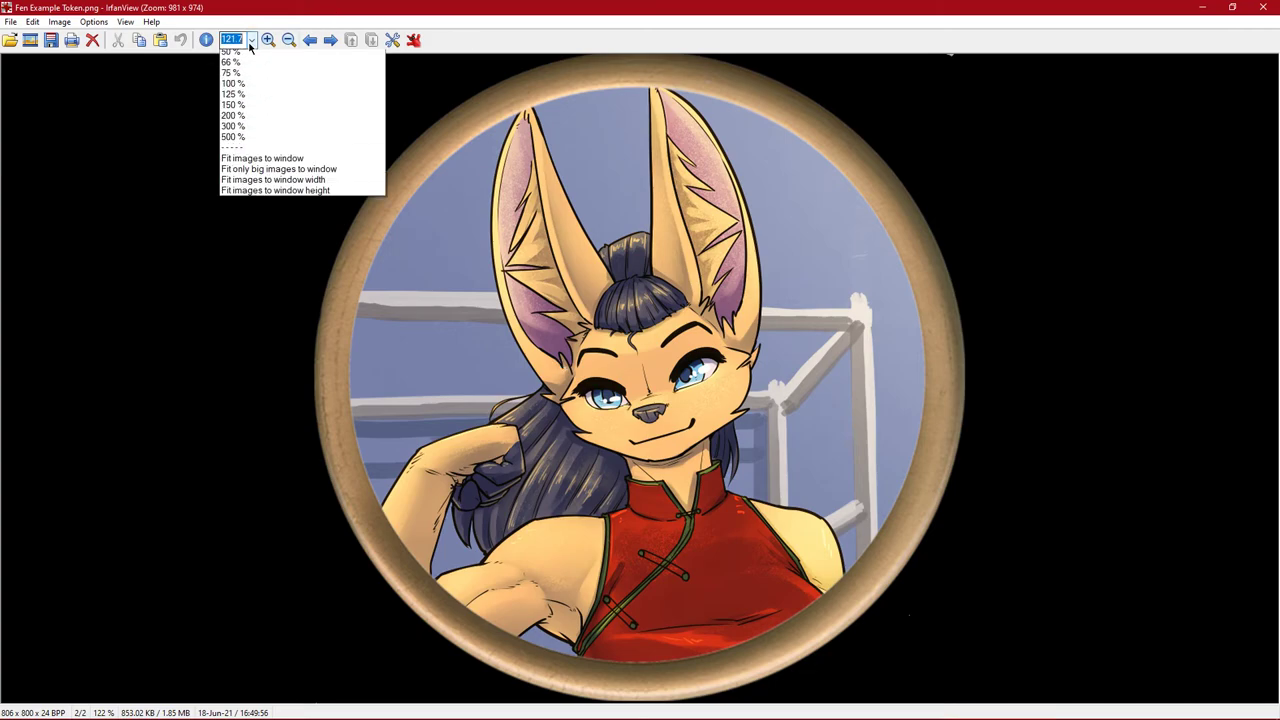
{"action": "left_click", "coordinate": [274, 130]}
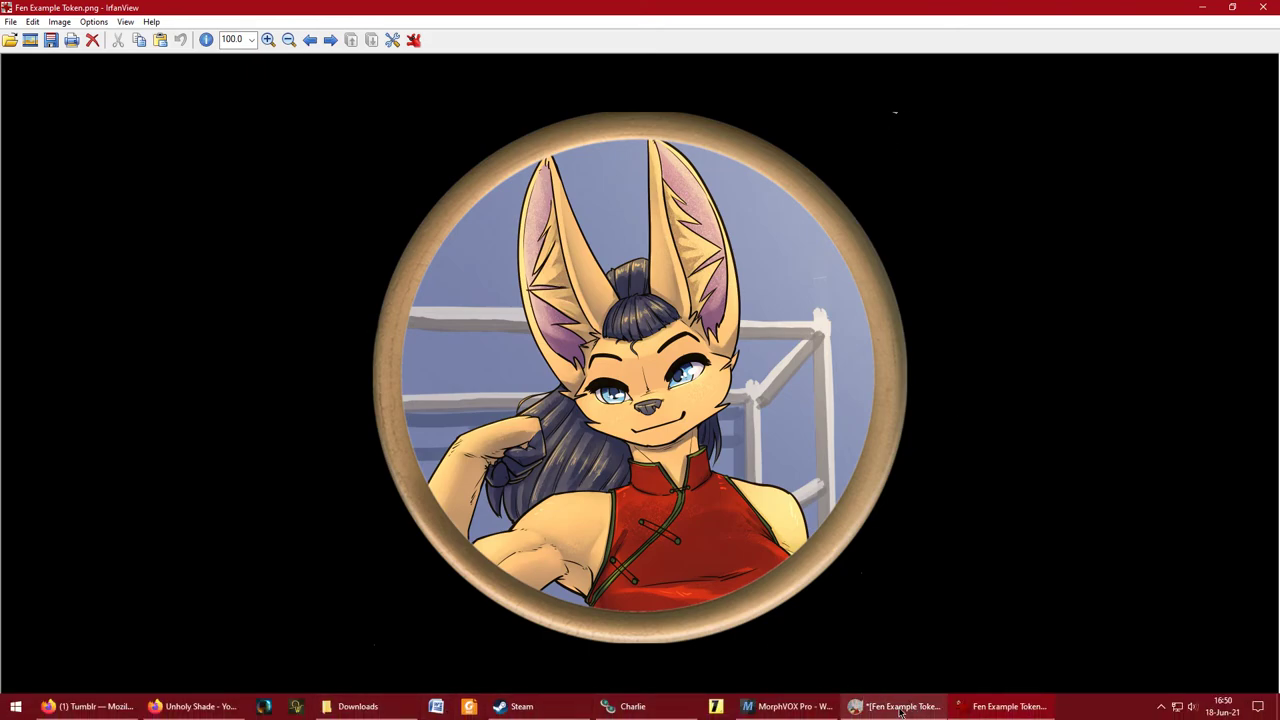
{"action": "left_click", "coordinate": [898, 707]}
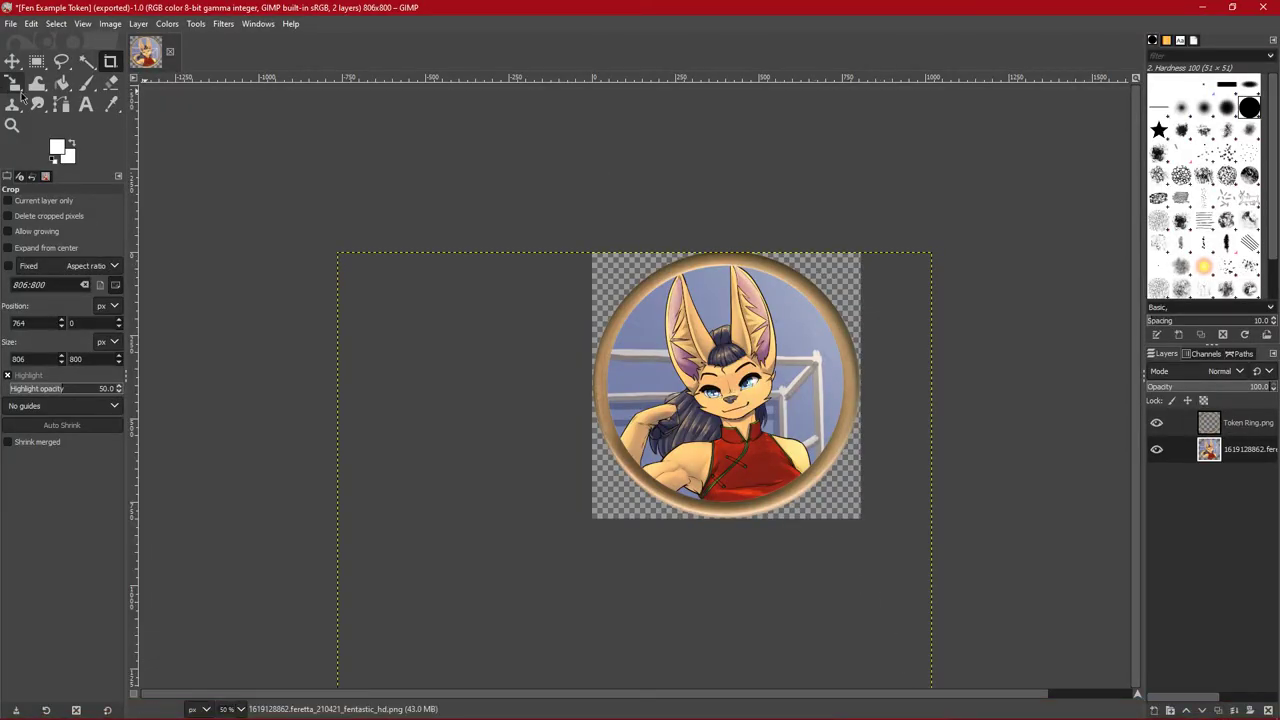
Step: Re-export the image via Export As, replacing the existing Fen Example Token.png
{"action": "left_click", "coordinate": [111, 82]}
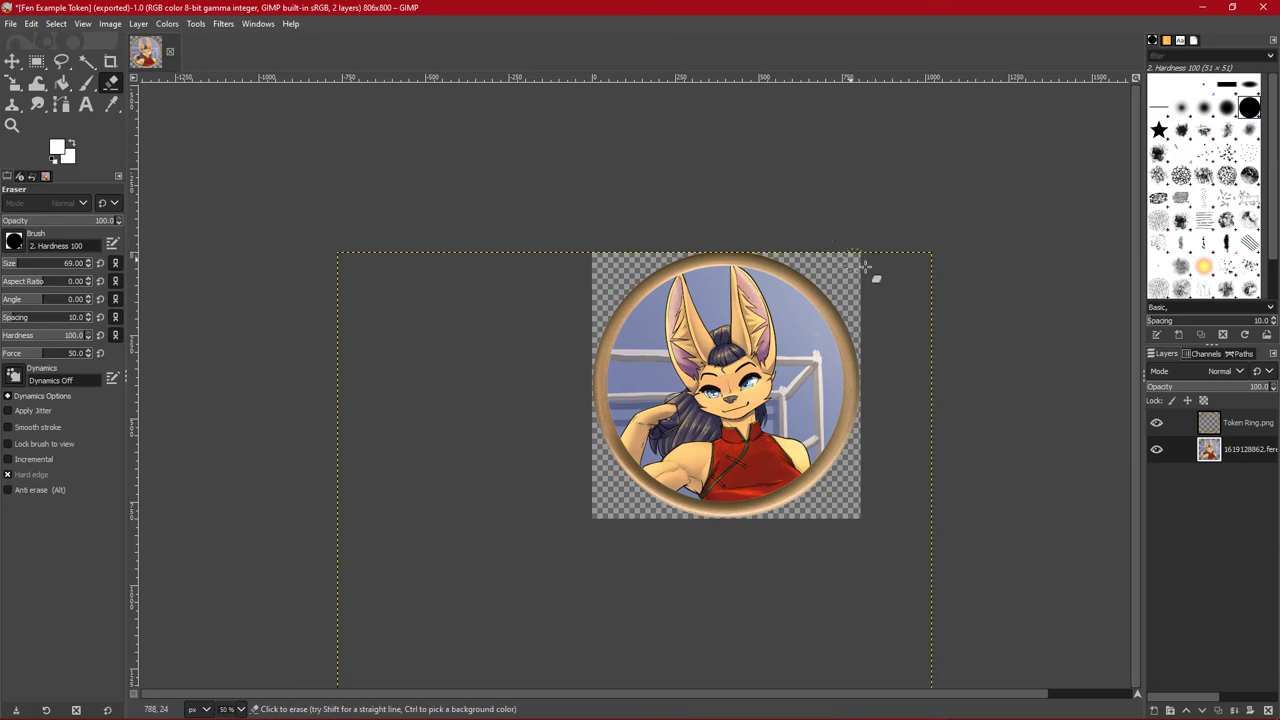
{"action": "left_click", "coordinate": [33, 24]}
{"action": "mouse_move", "coordinate": [10, 23]}
{"action": "left_click", "coordinate": [100, 245]}
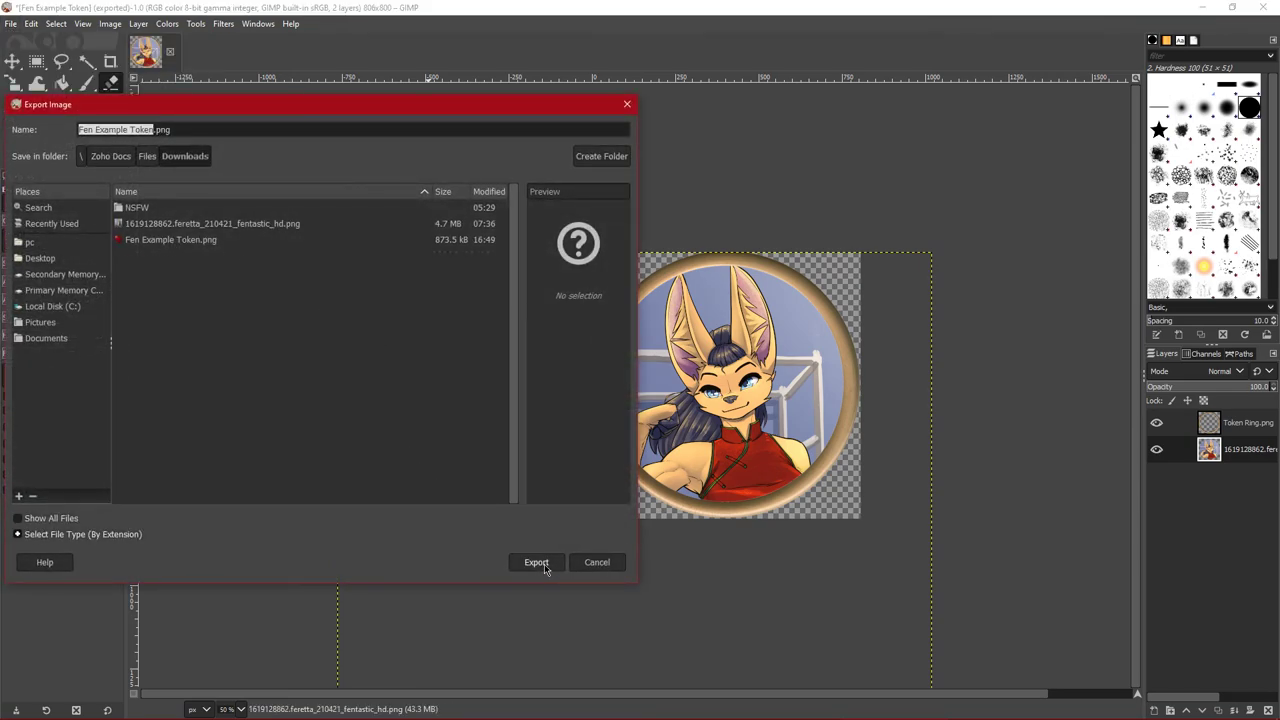
{"action": "left_click", "coordinate": [545, 566]}
{"action": "left_click", "coordinate": [364, 407]}
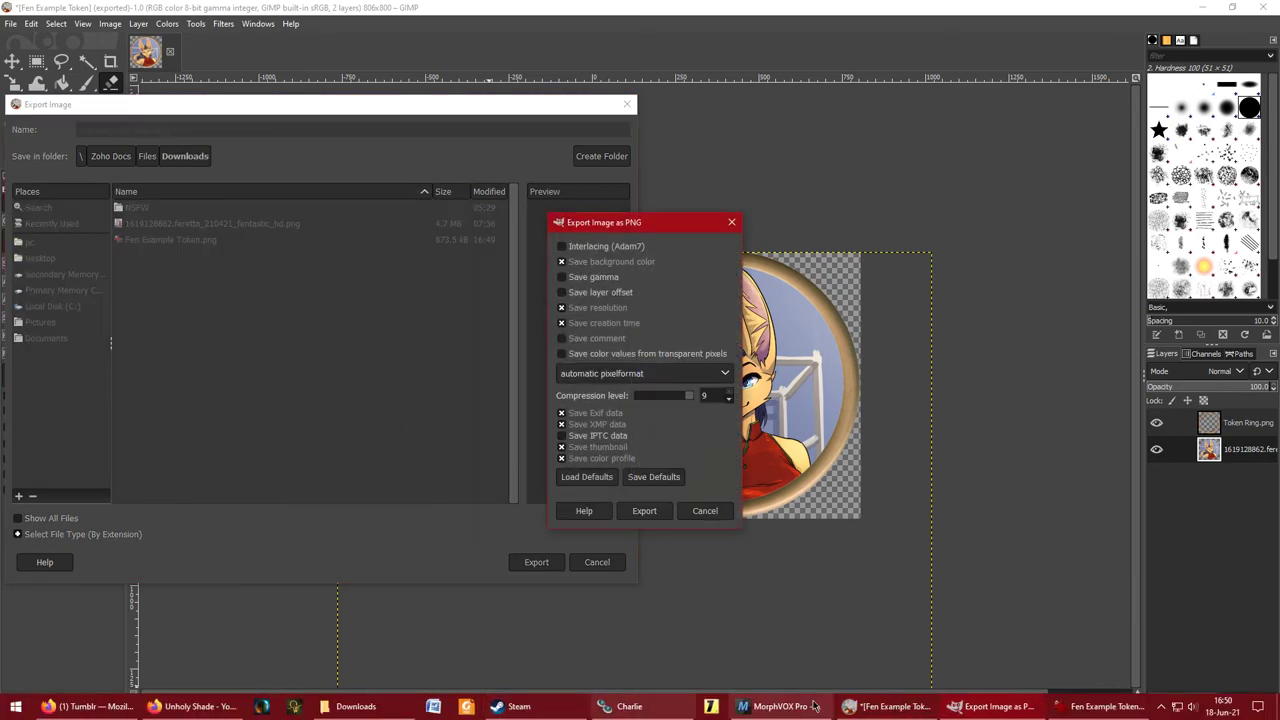
Step: Close the old IrfanView window, confirm the PNG export, and reopen the new file from Downloads
{"action": "left_click", "coordinate": [1105, 706]}
{"action": "left_click", "coordinate": [1253, 13]}
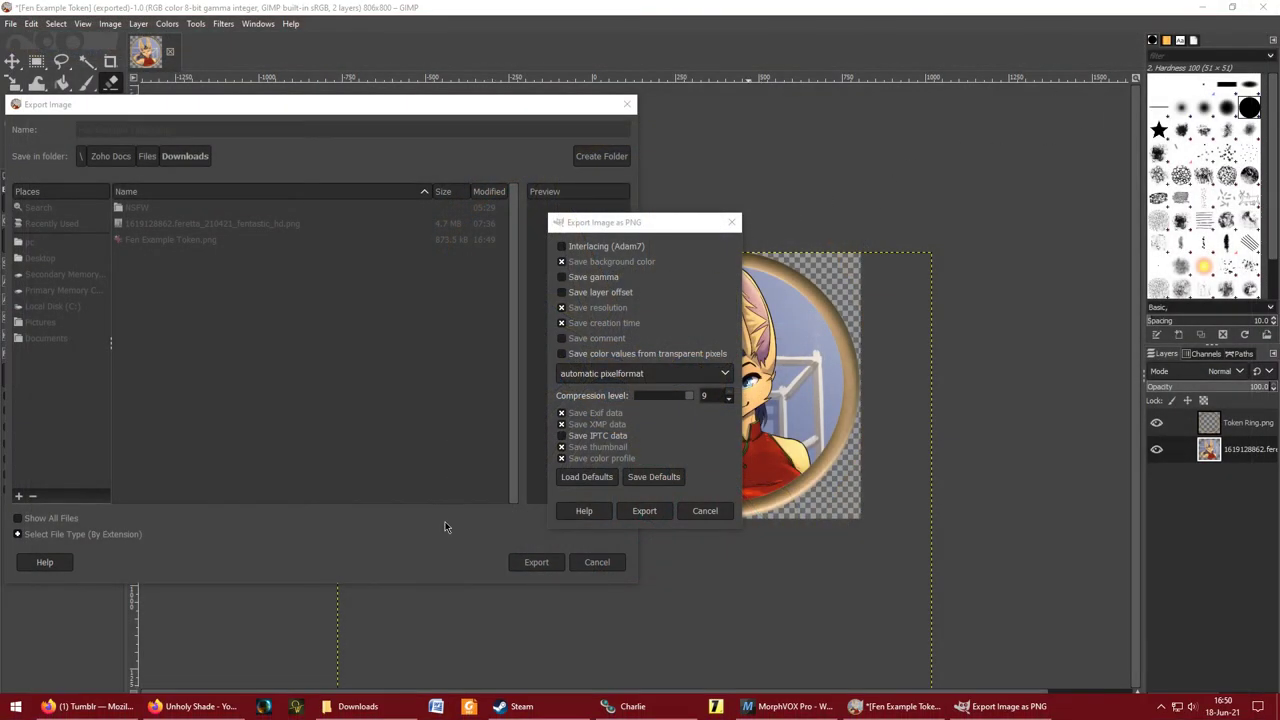
{"action": "left_click", "coordinate": [644, 511]}
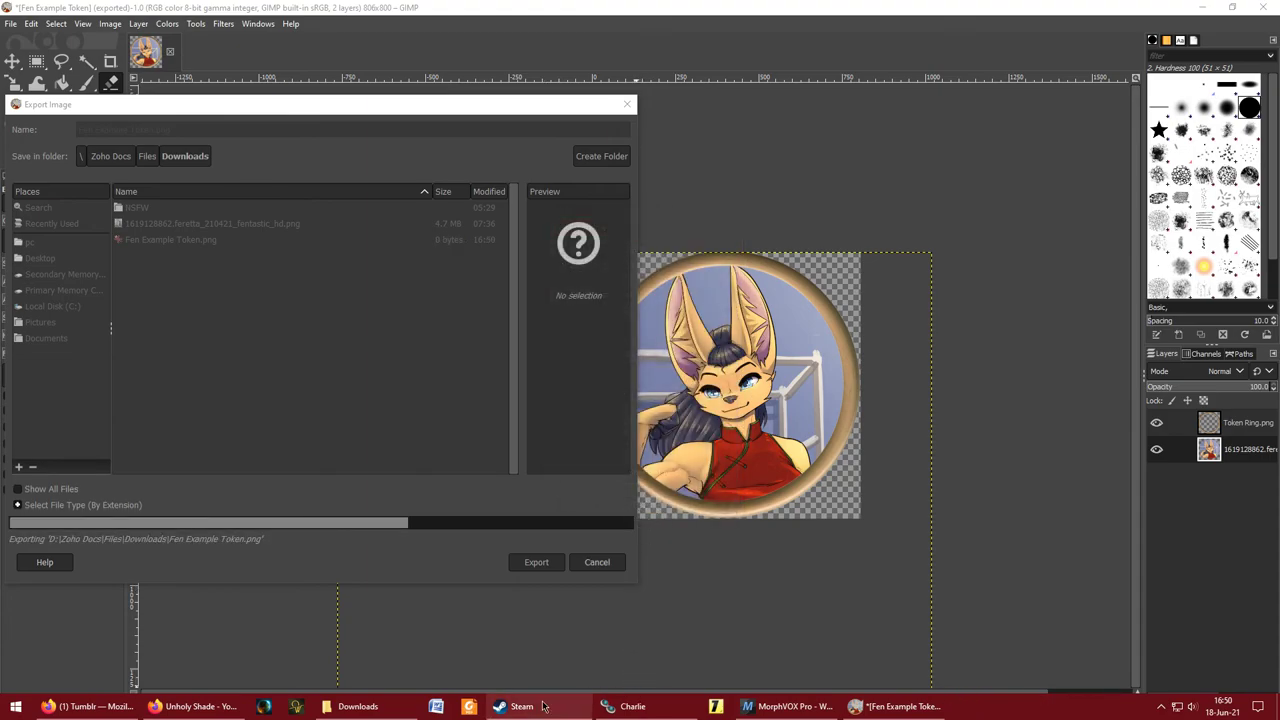
{"action": "left_click", "coordinate": [358, 706]}
{"action": "double_click", "coordinate": [630, 290]}
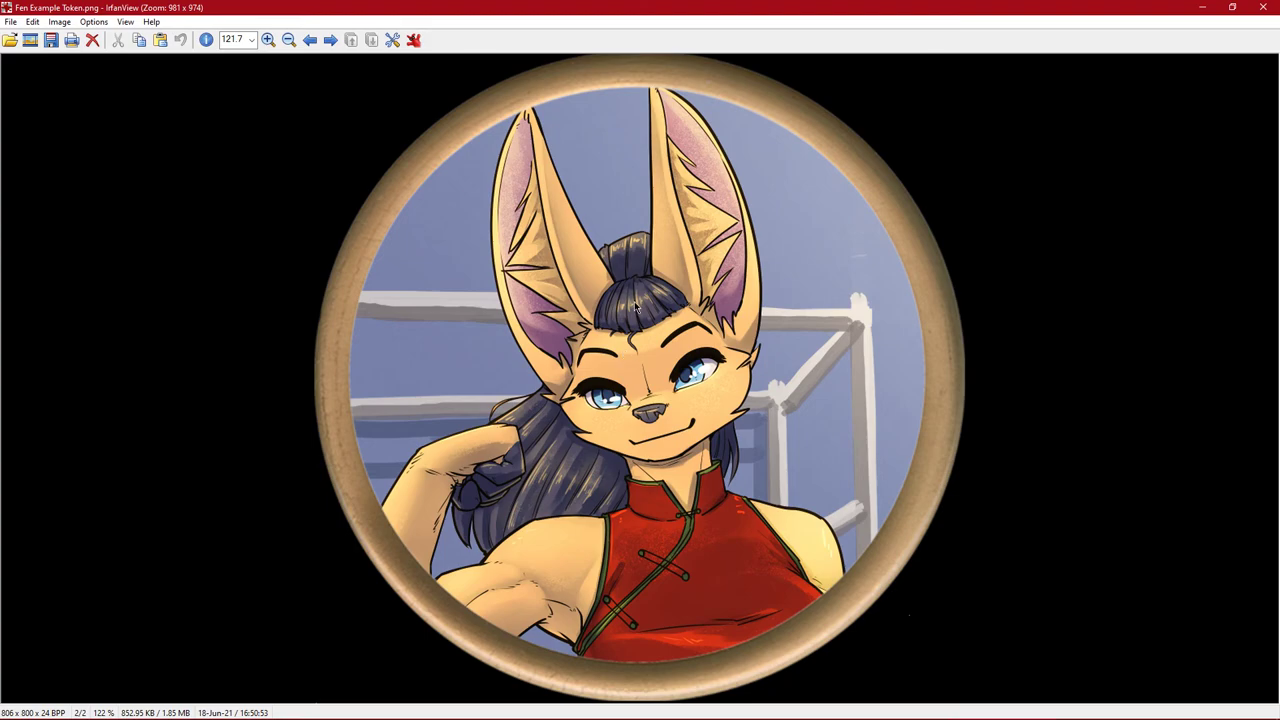
Step: Set IrfanView's zoom to 100% to see the re-exported token at actual size
{"action": "left_click", "coordinate": [251, 40]}
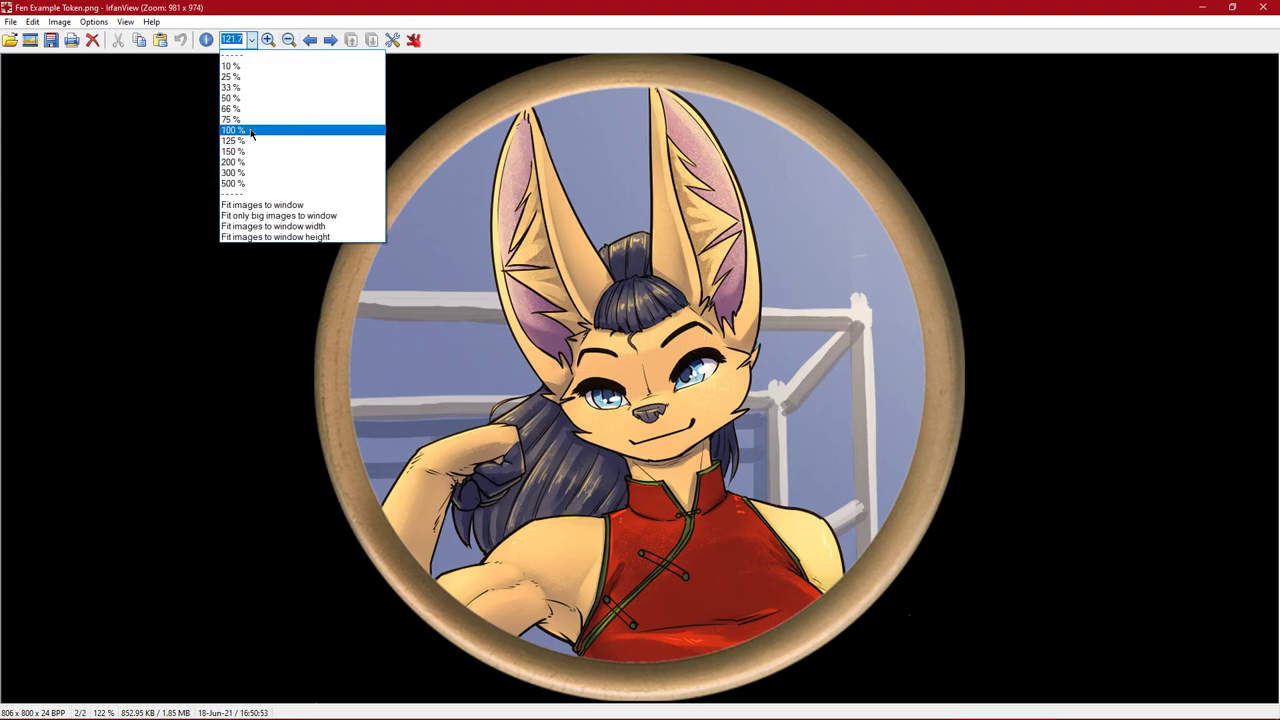
{"action": "left_click", "coordinate": [251, 130]}
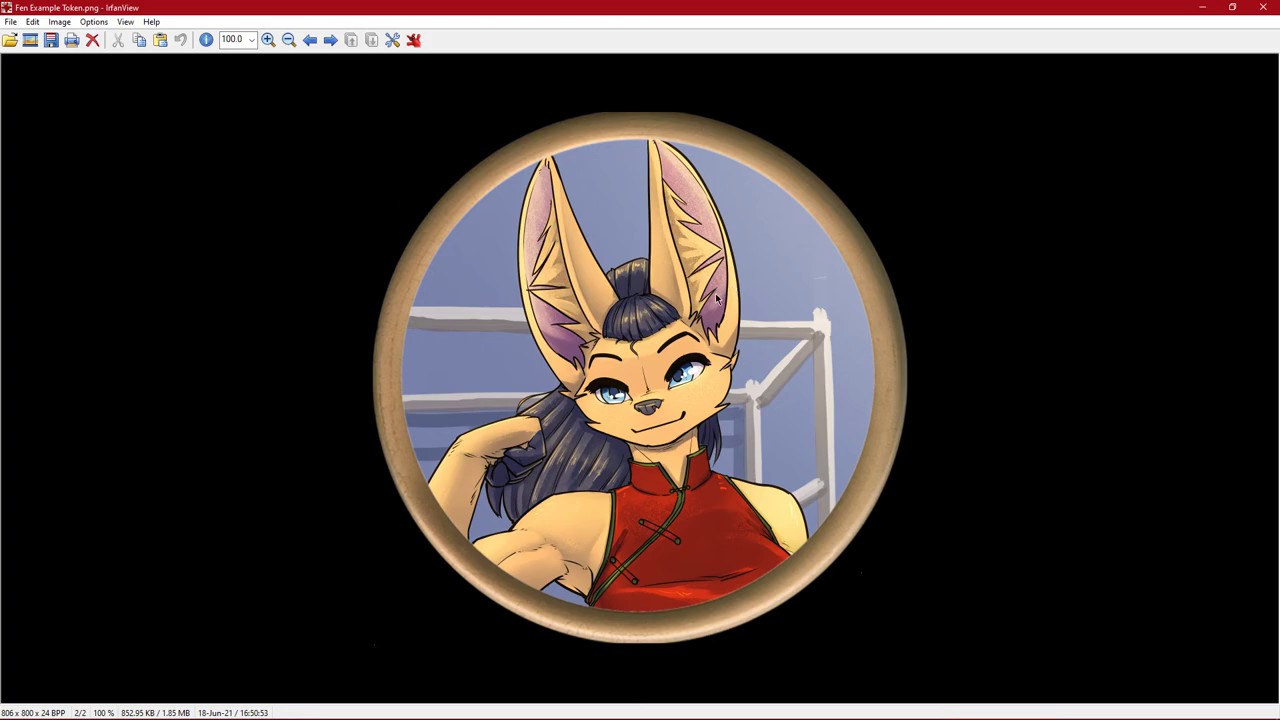